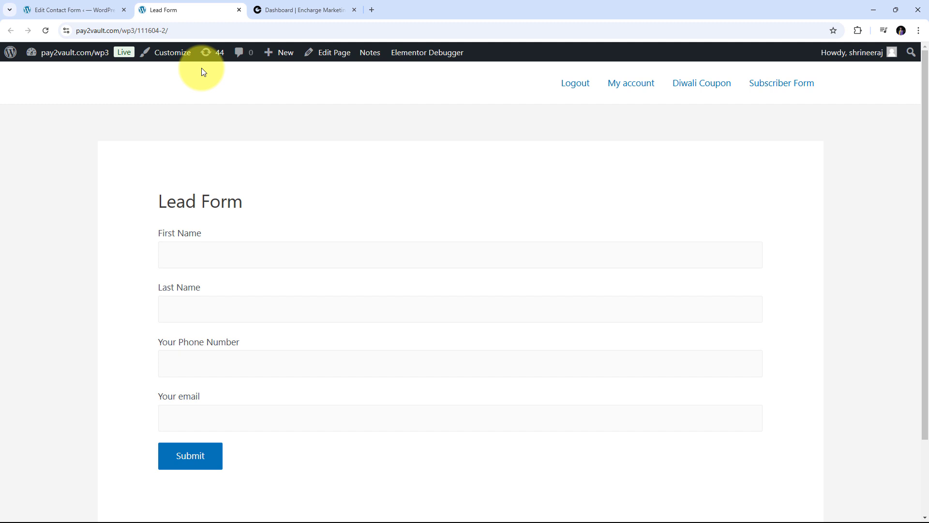
- Compare Encharge's 4 total people against the WordPress Lead Form, then start a new browser tab
click(302, 10)
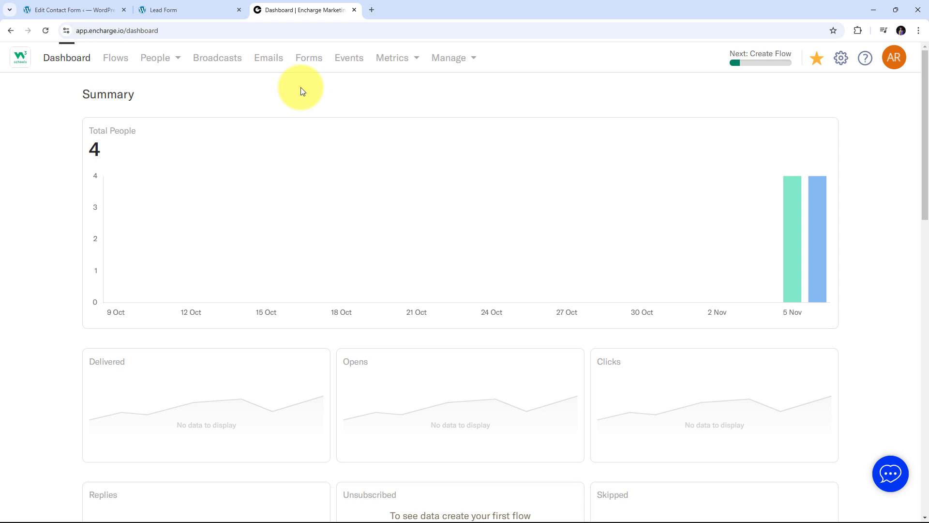
click(77, 11)
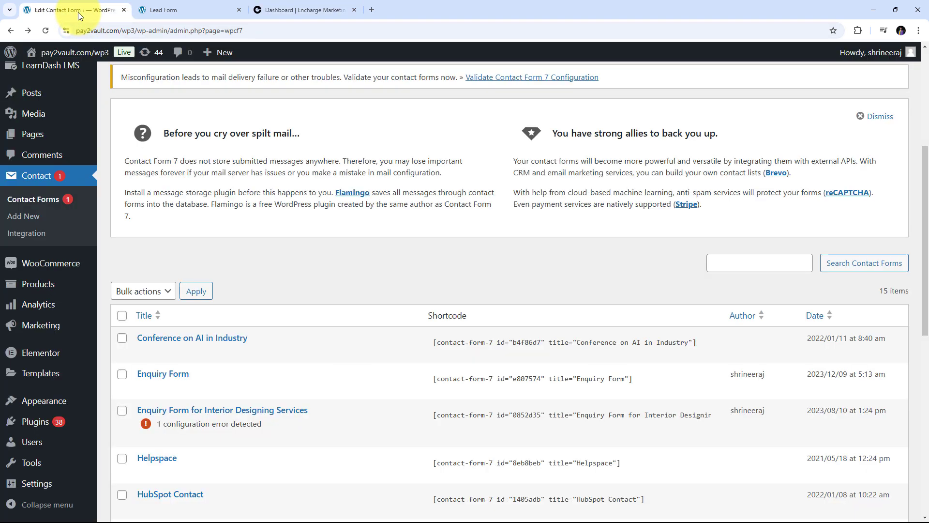
click(282, 5)
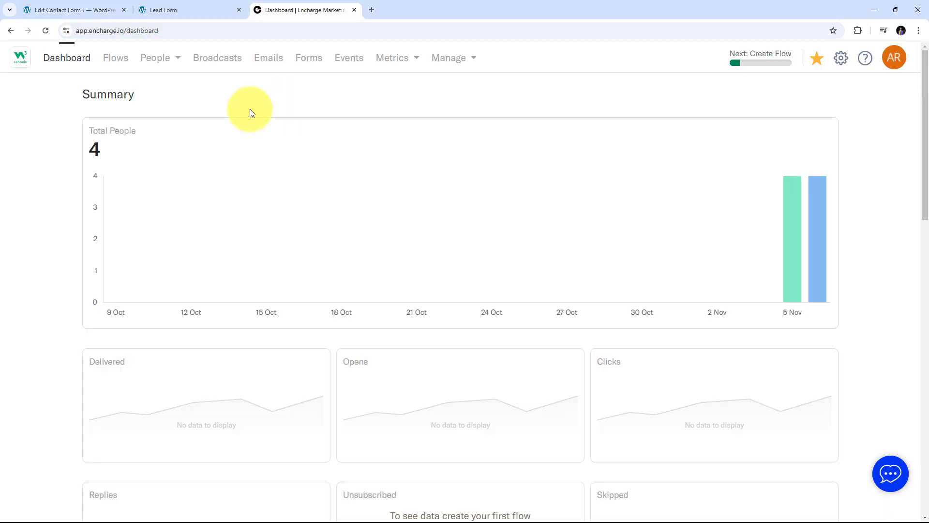
click(173, 10)
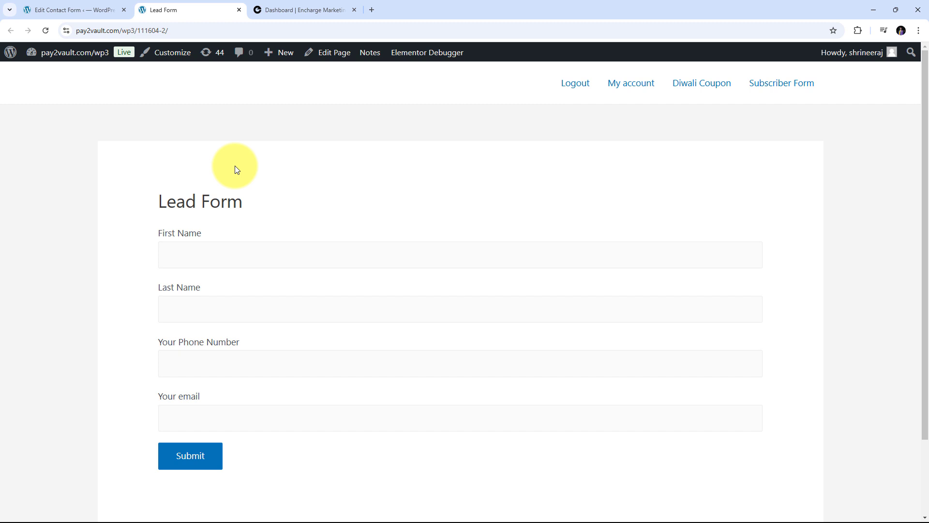
click(255, 6)
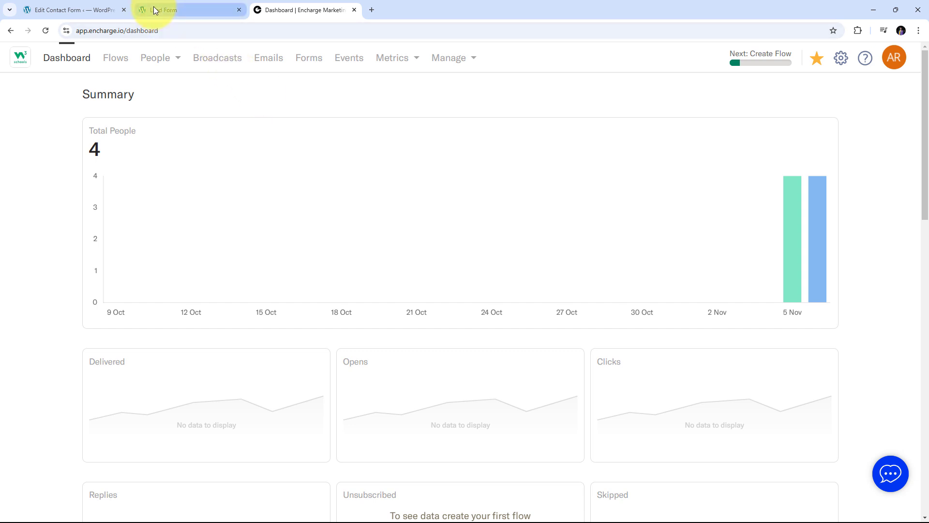
click(186, 10)
click(270, 10)
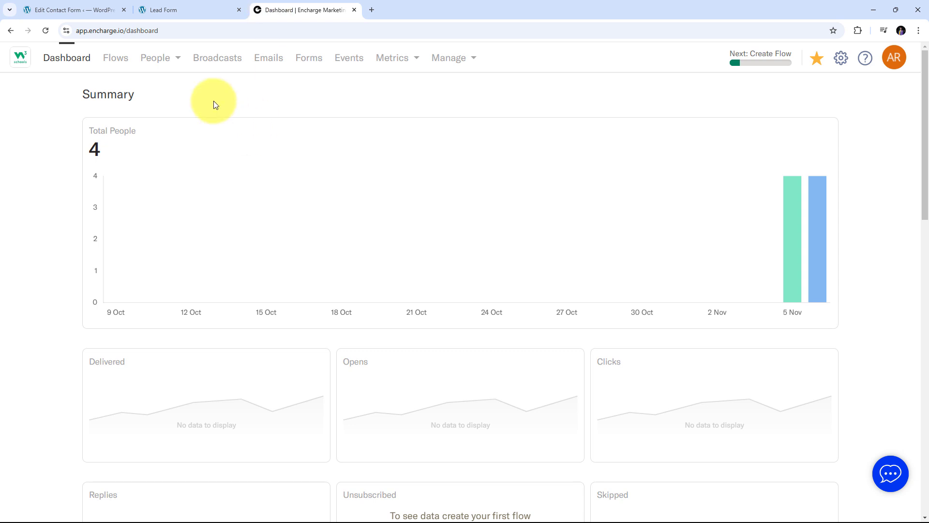
click(372, 10)
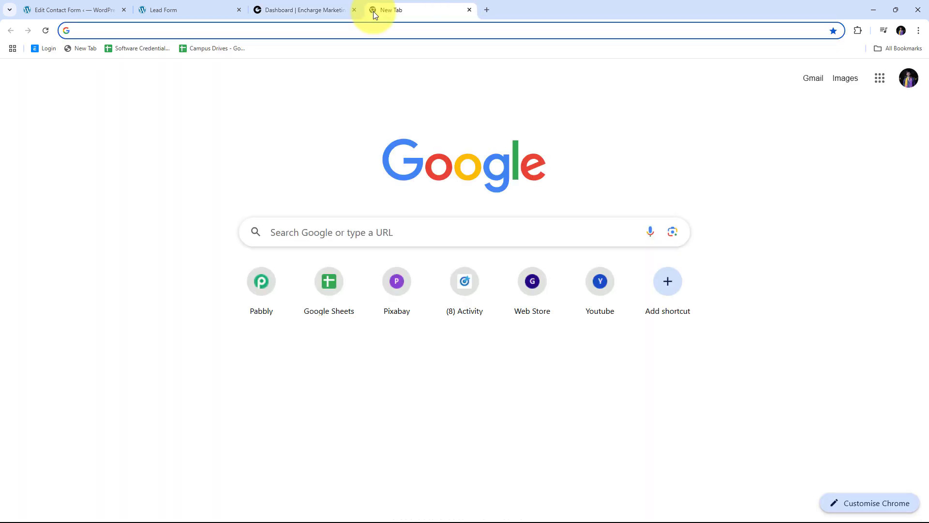
- Load pabbly.com/connect in the new Chrome tab
text(pabbl)
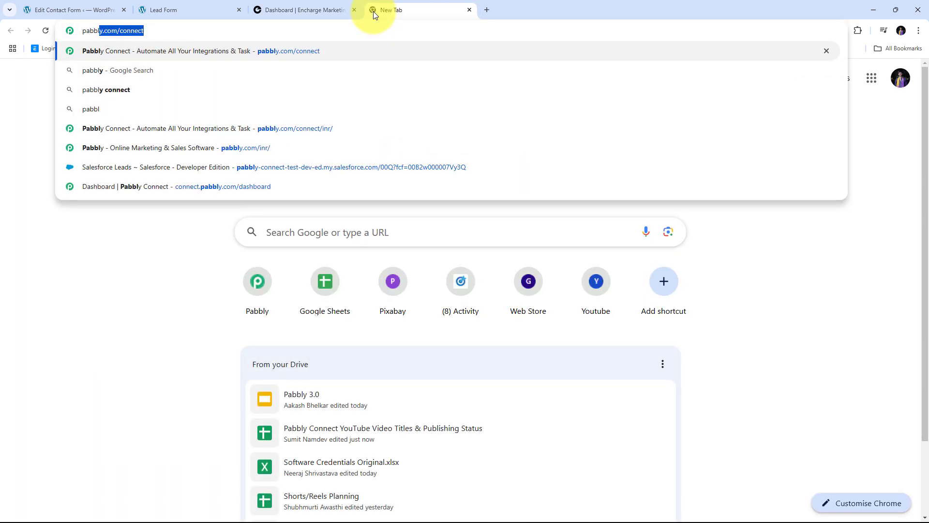
text(y.com)
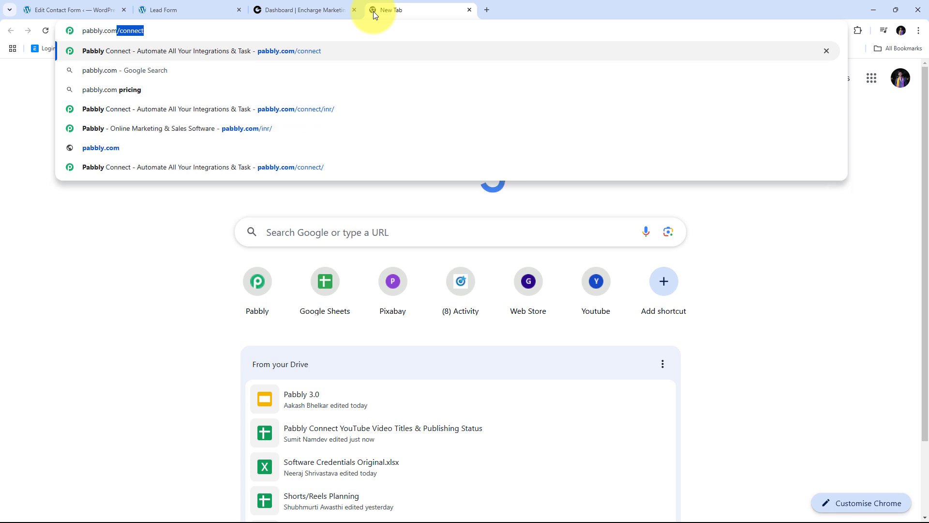
key(Return)
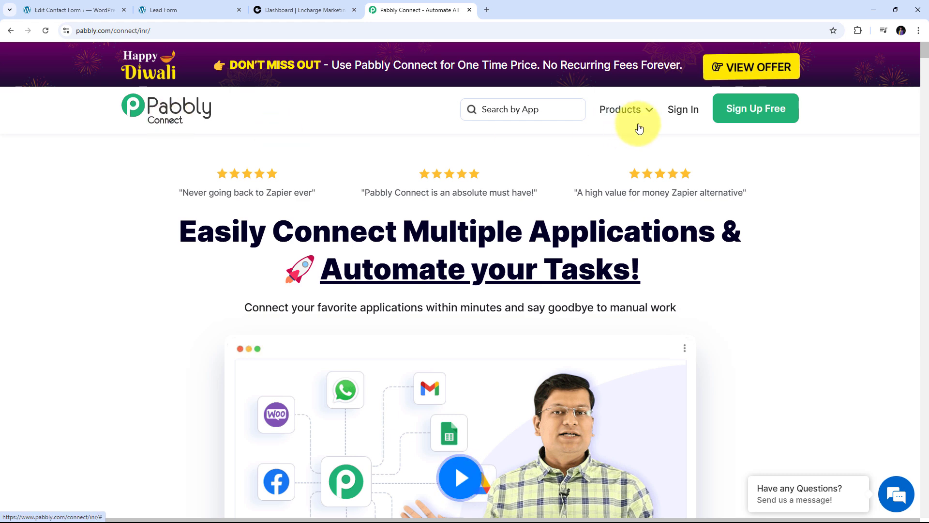
mouse_move(662, 115)
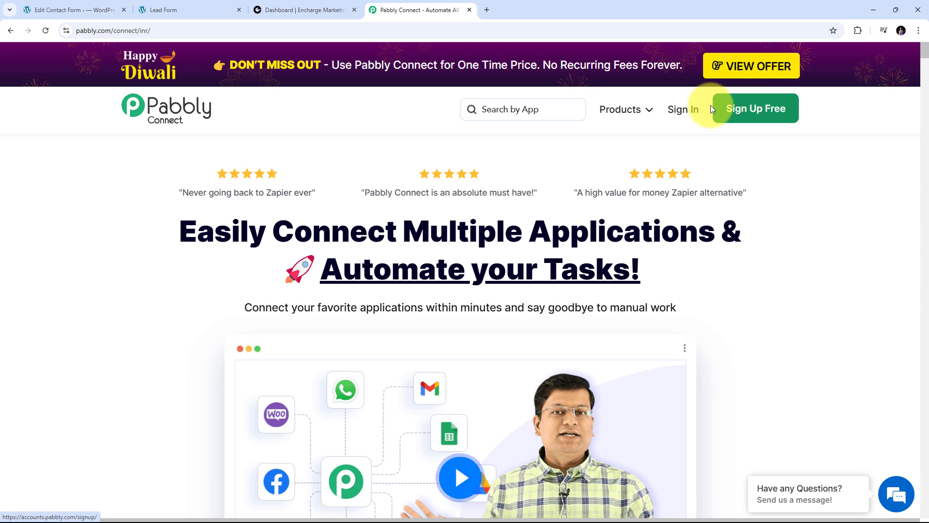
- Sign in to Pabbly and launch Pabbly Connect from All Pabbly Apps
click(680, 112)
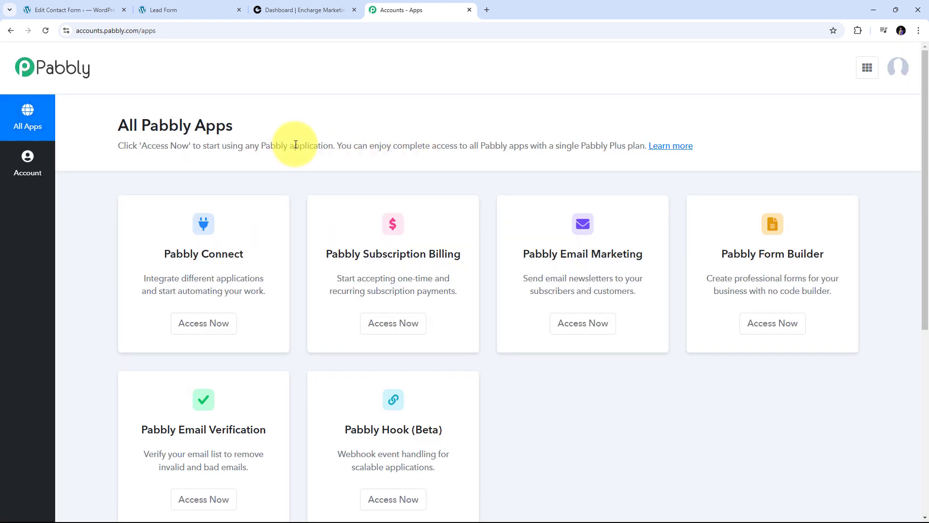
scroll(112, 195, down, 2)
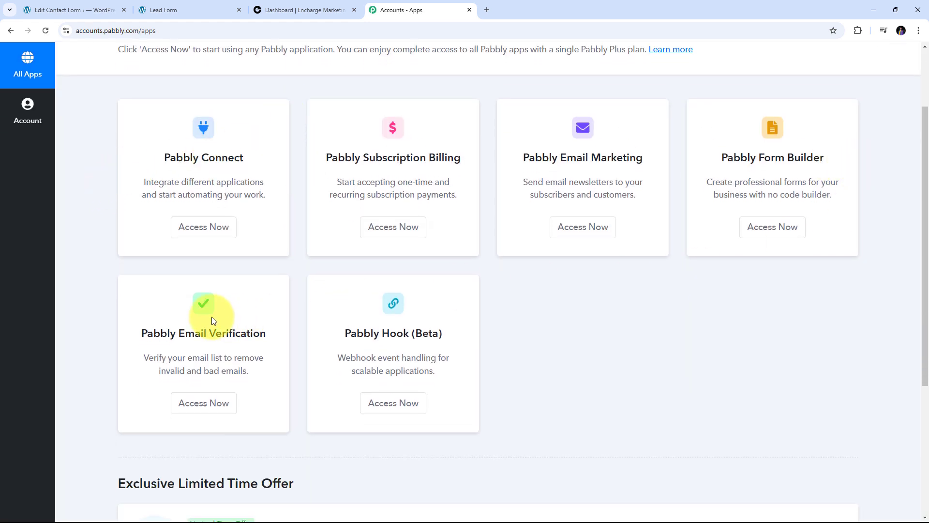
scroll(135, 205, up, 1)
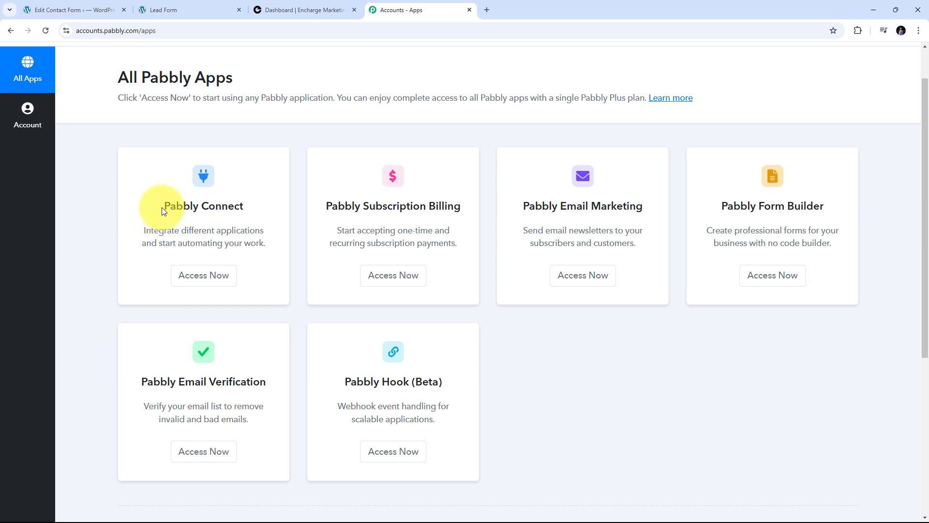
drag(162, 207, 256, 206)
scroll(256, 206, up, 1)
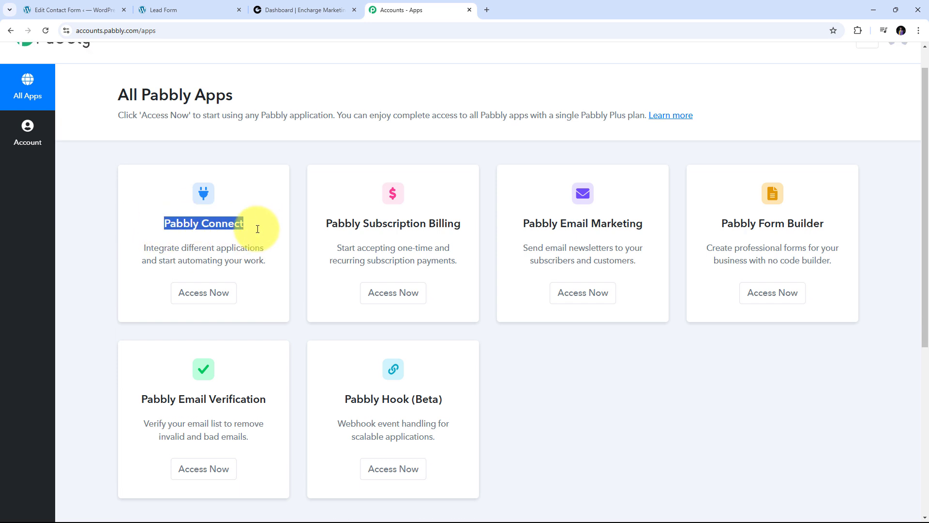
scroll(258, 229, up, 1)
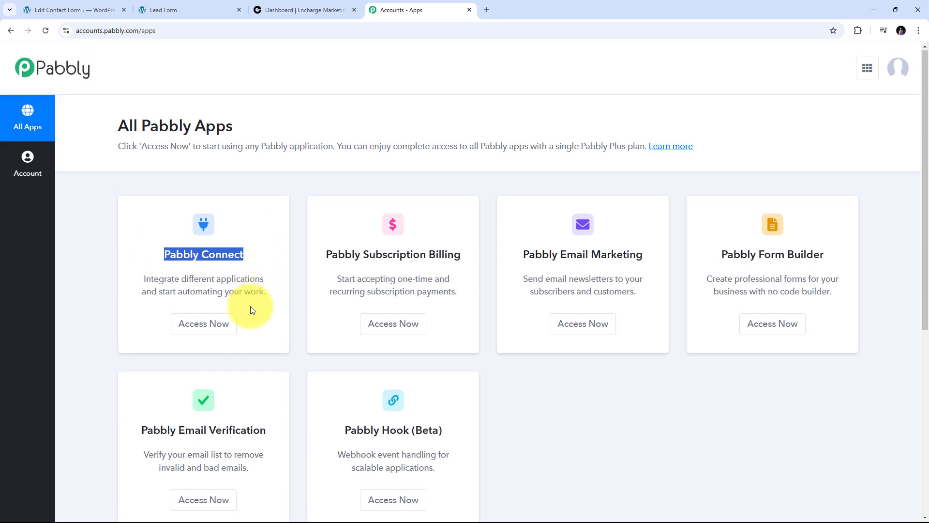
click(202, 329)
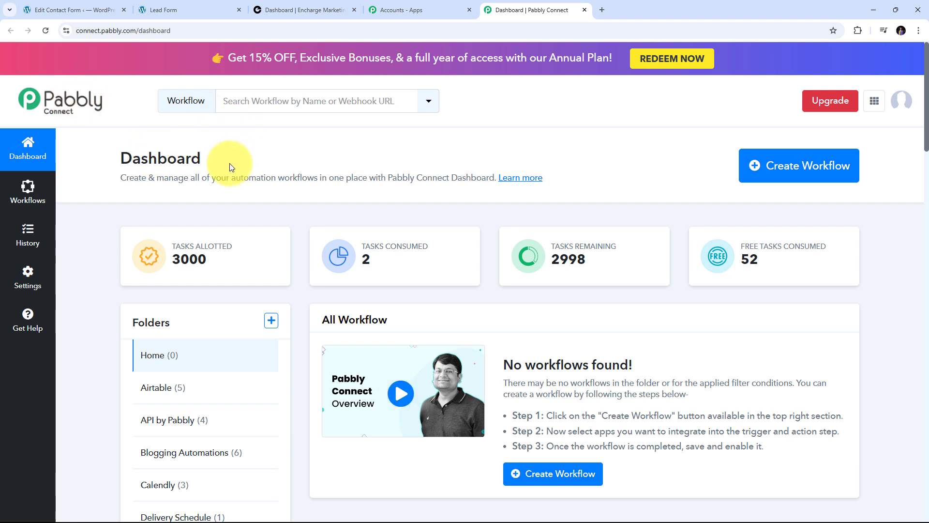
- Create a workflow named 'Create or Update Encharge Person on Contact Form 7 Submission' in the Home folder
click(776, 175)
click(339, 253)
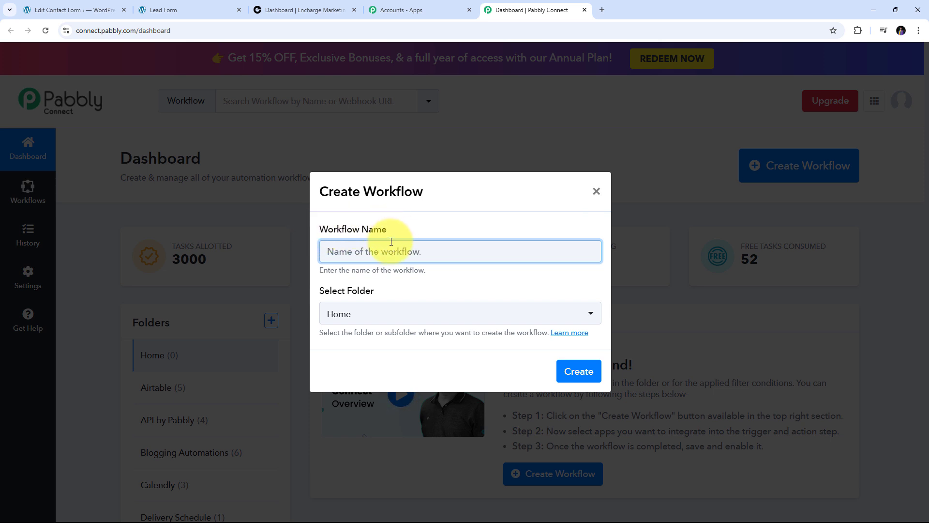
text(Create or Update Encharge Person on Contact Form 7 Submission)
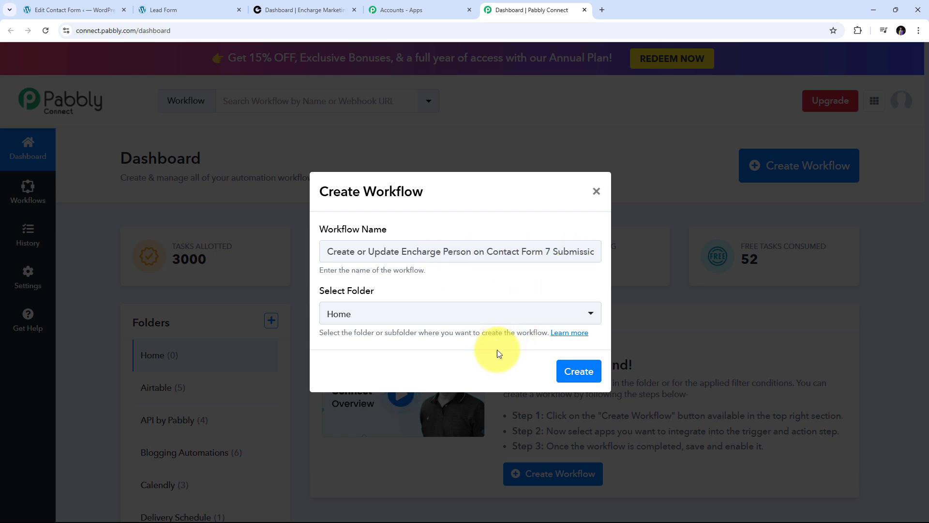
click(583, 371)
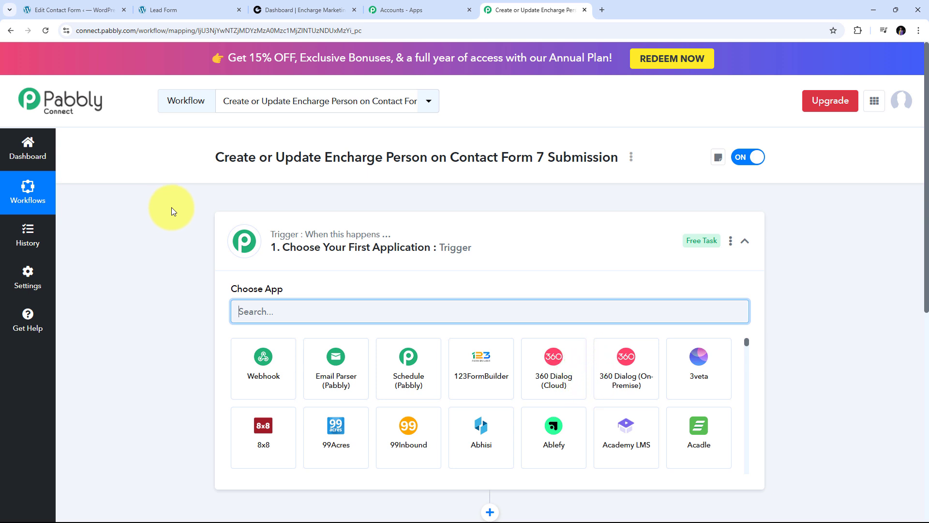
- Set the trigger to Contact Form 7 with the New Form Submission event
scroll(171, 208, down, 3)
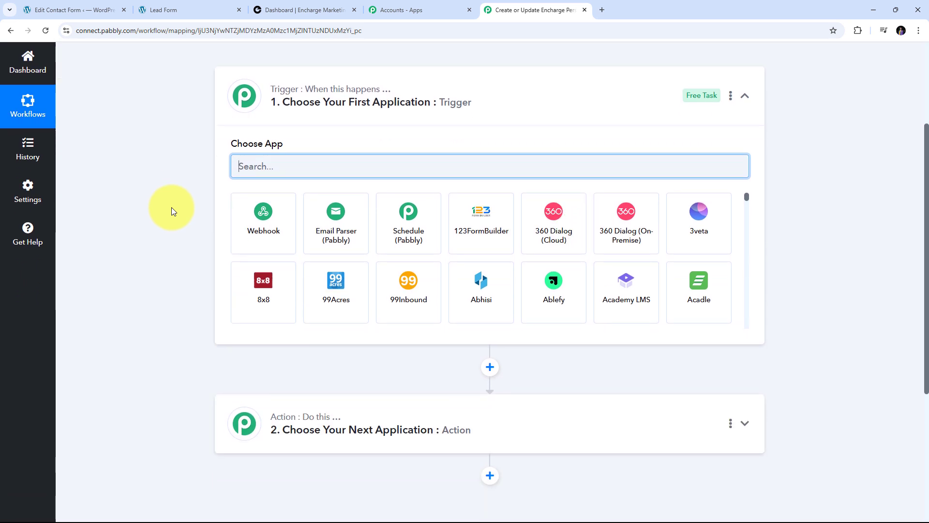
mouse_move(290, 95)
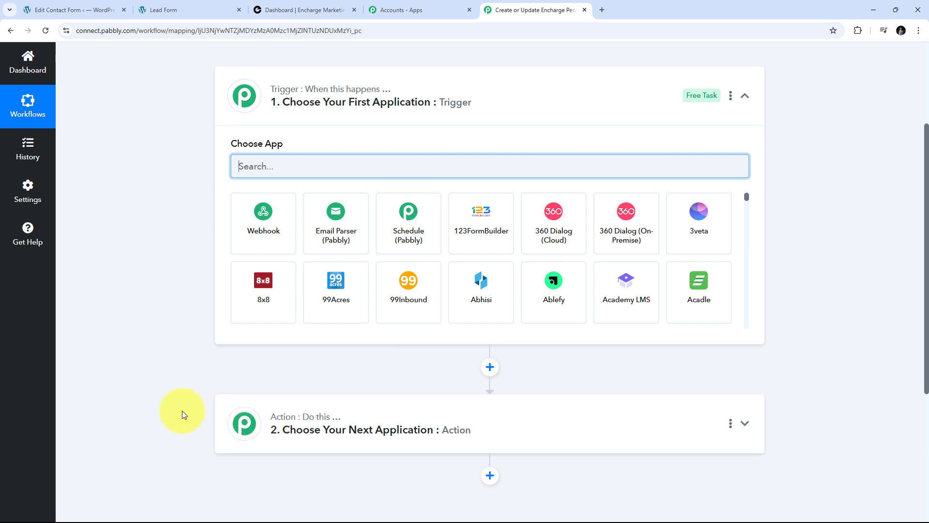
scroll(215, 141, up, 1)
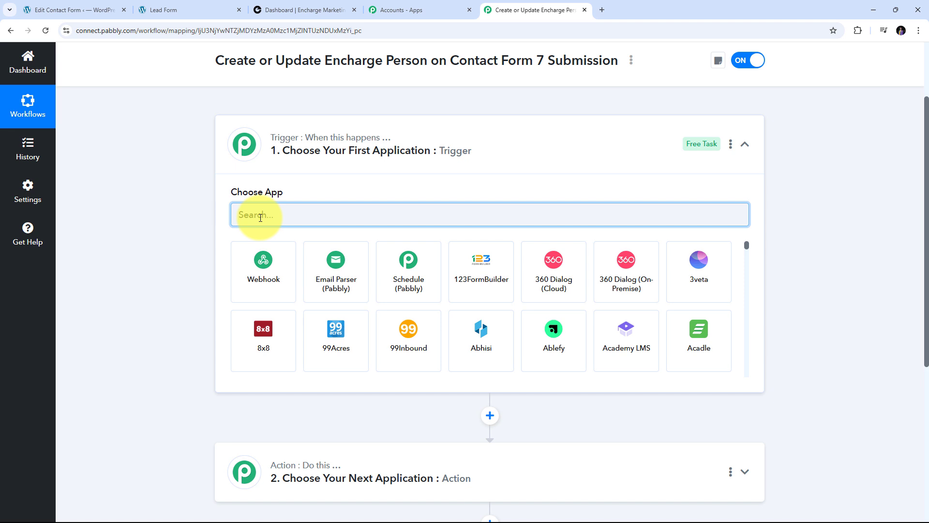
text(Con)
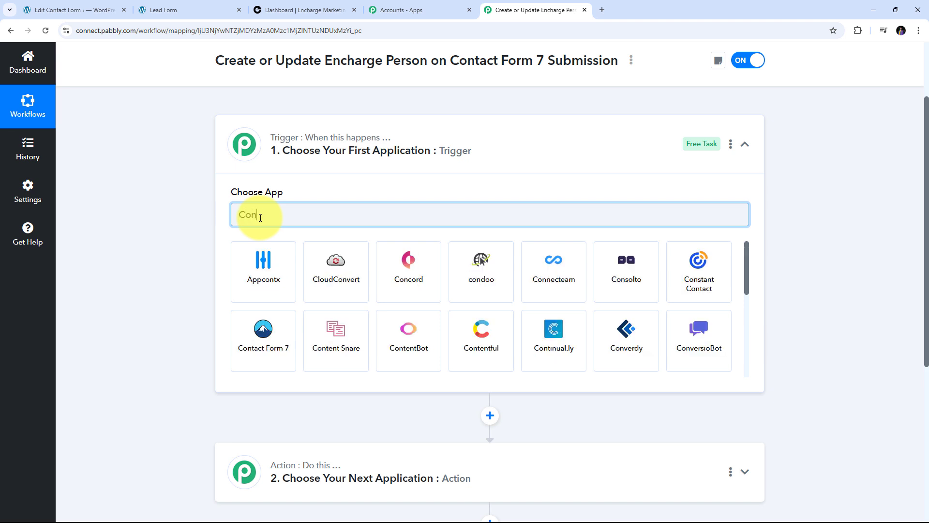
text(tact Form 7)
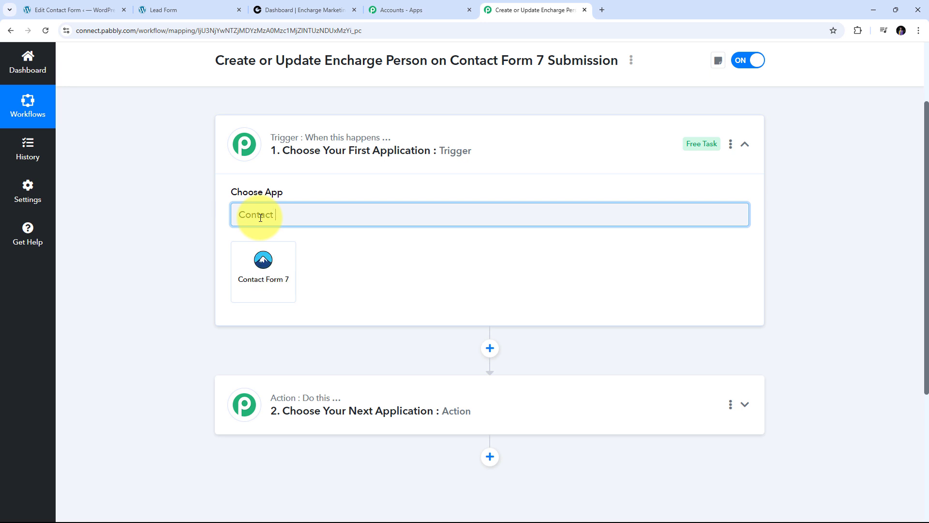
click(269, 272)
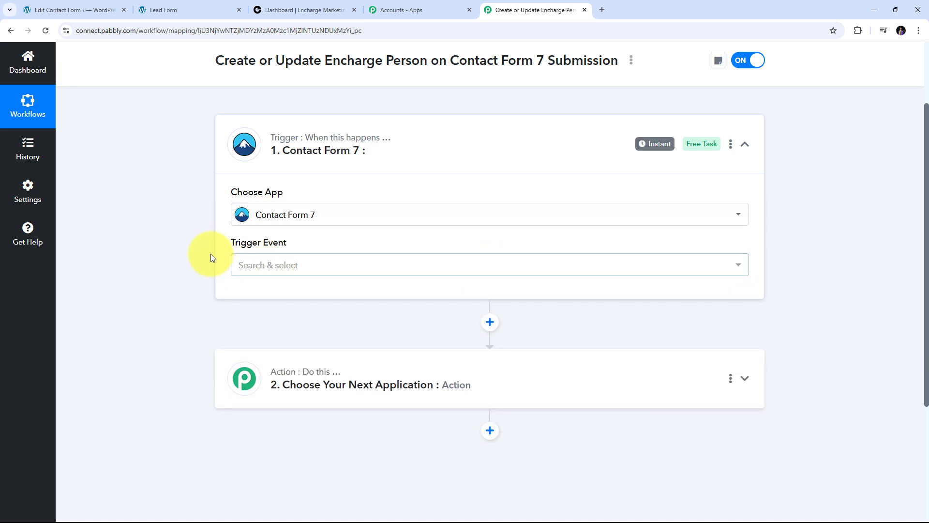
click(447, 271)
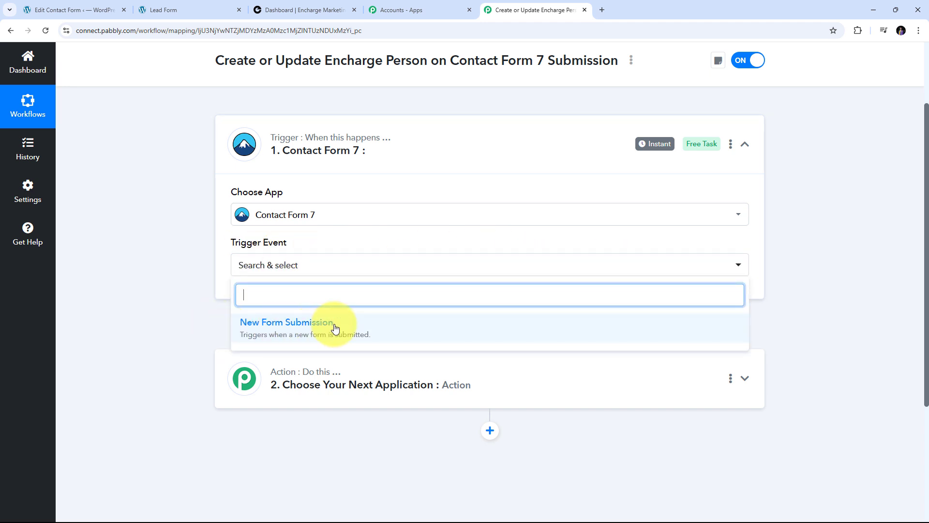
click(285, 333)
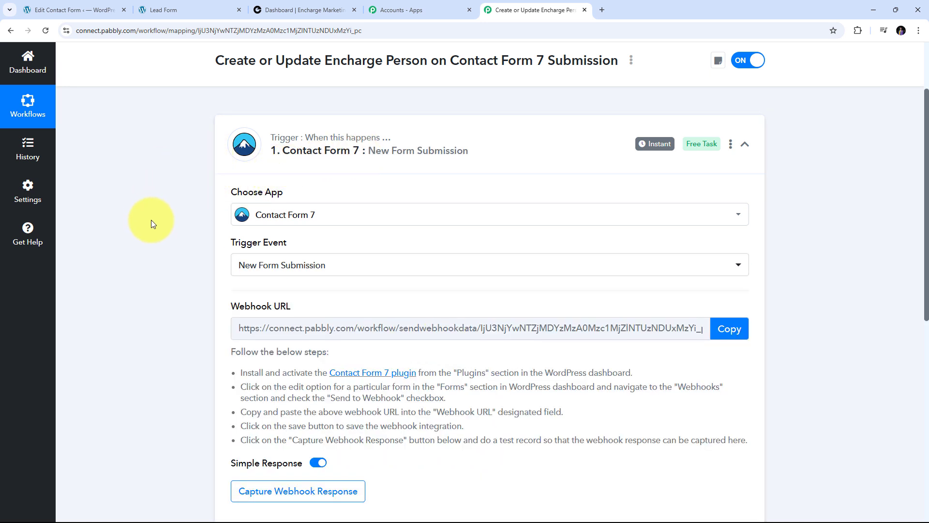
- Copy the Contact Form 7 trigger's webhook URL, then go to the WordPress Contact Forms list
scroll(151, 220, down, 2)
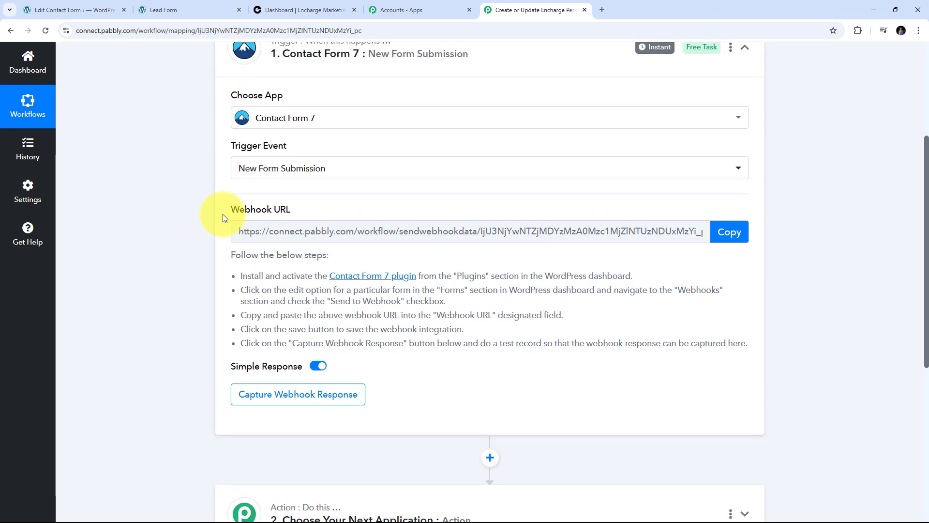
drag(223, 213, 344, 212)
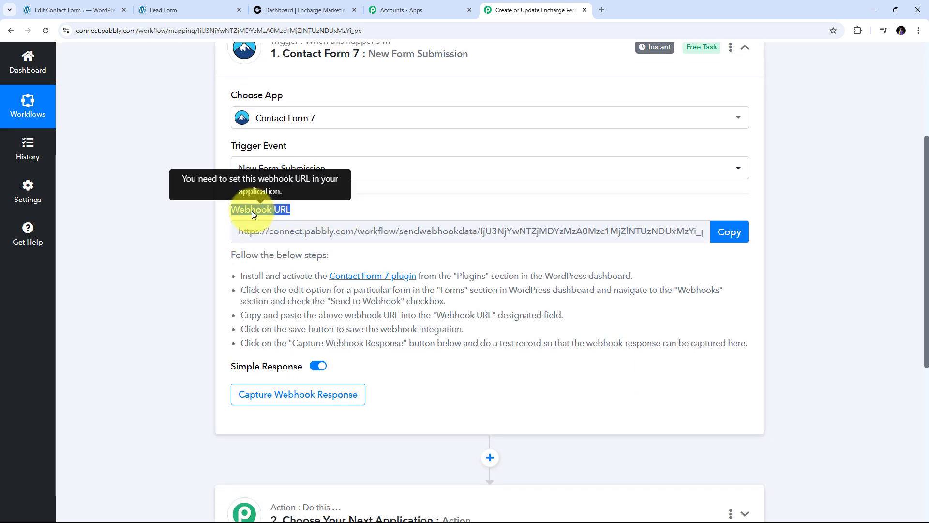
scroll(244, 256, up, 1)
mouse_move(242, 260)
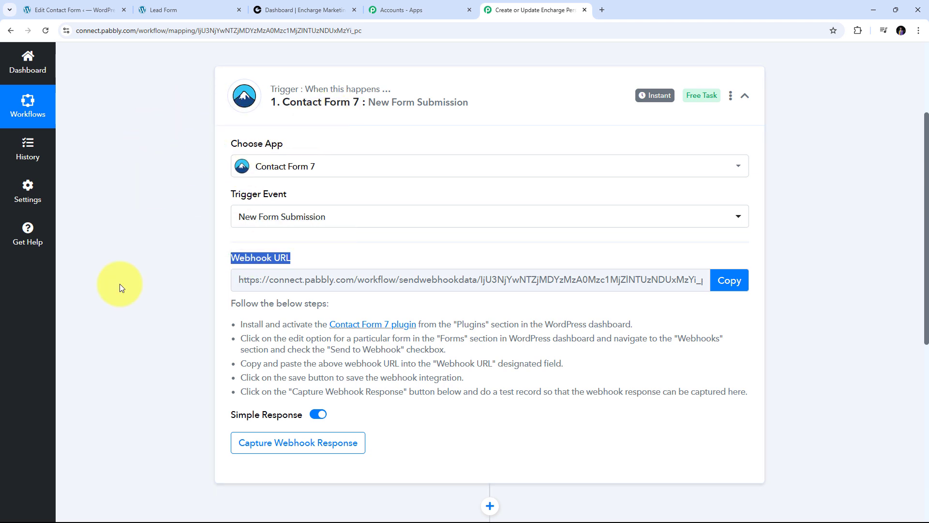
click(255, 331)
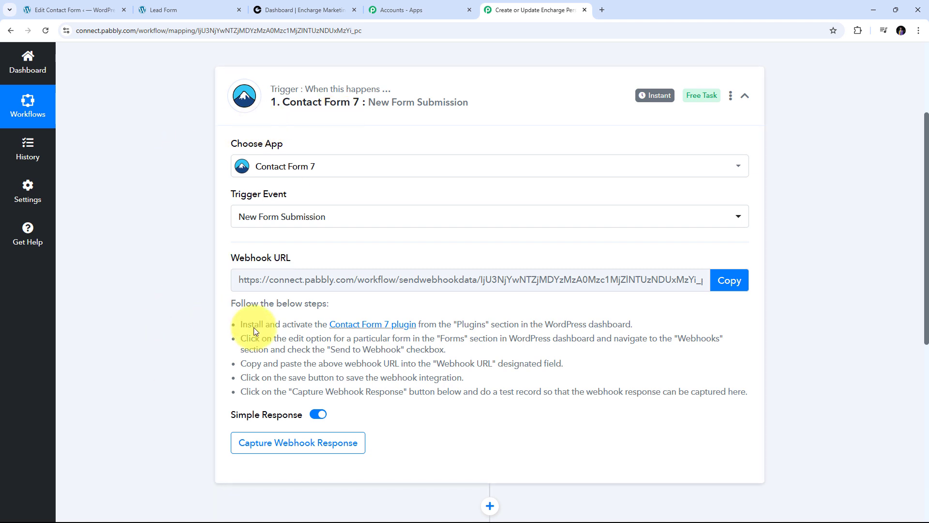
drag(256, 331, 789, 411)
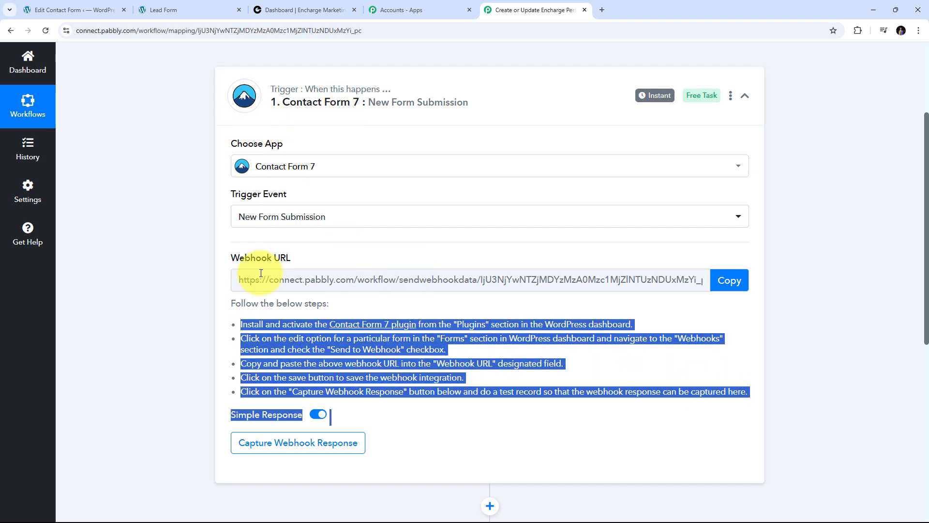
click(744, 281)
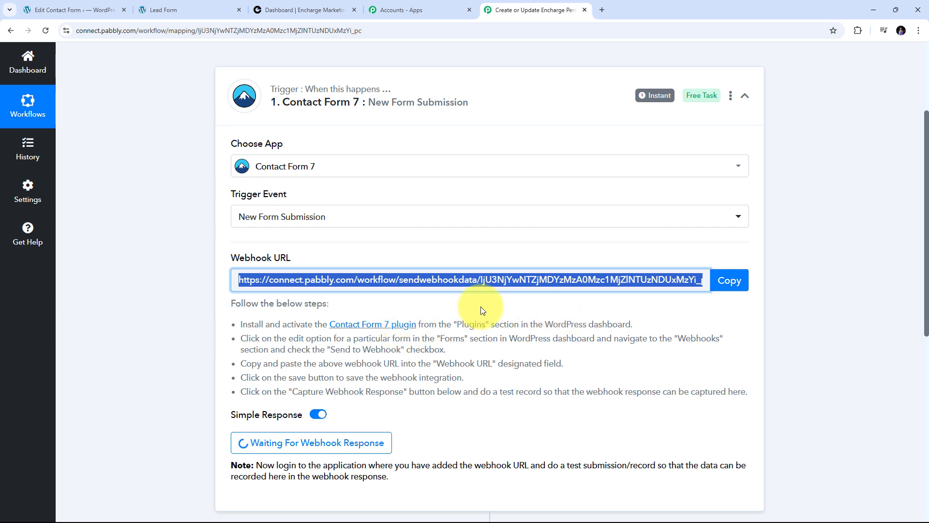
click(68, 10)
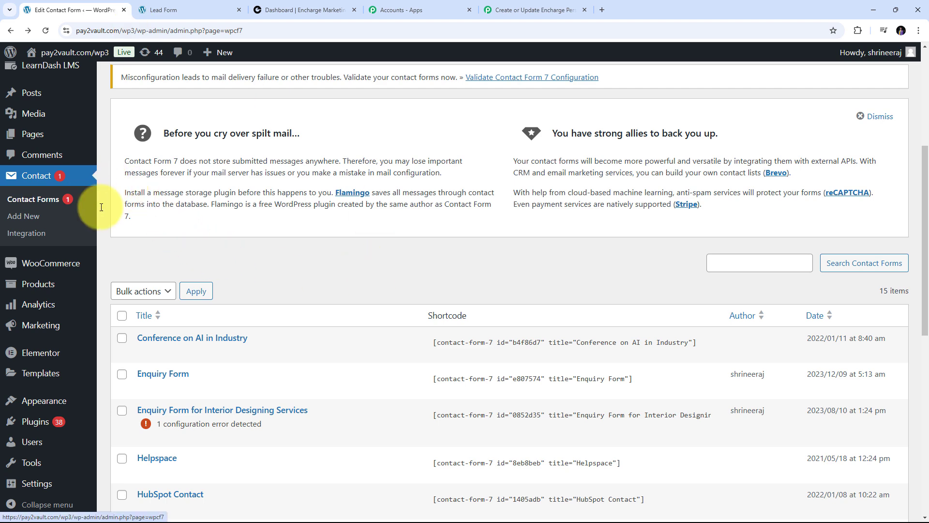
- Edit Lead Gen Form from the WordPress Contact Forms list
scroll(342, 248, down, 5)
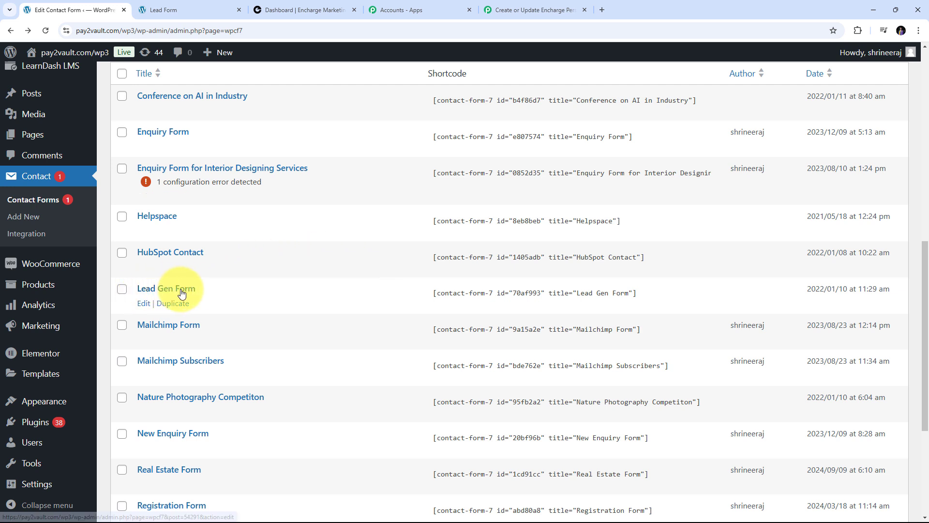
click(144, 307)
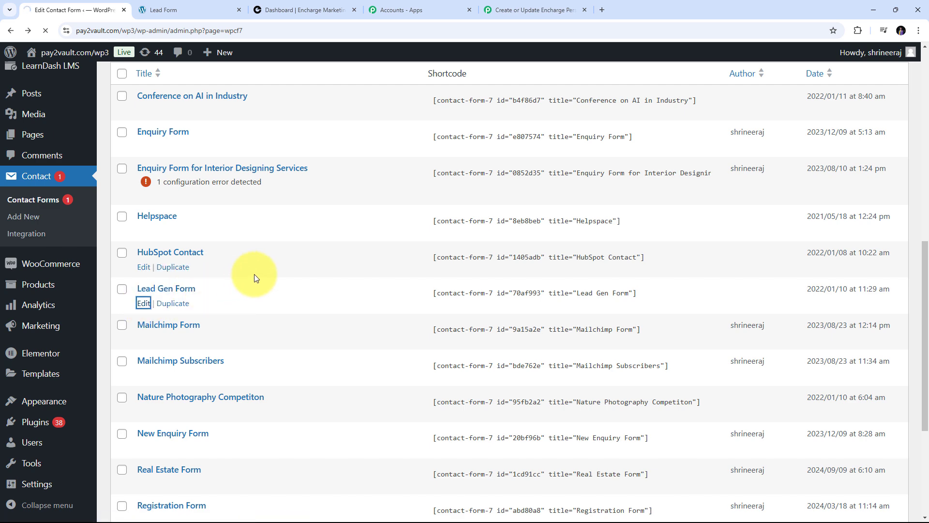
scroll(420, 268, down, 3)
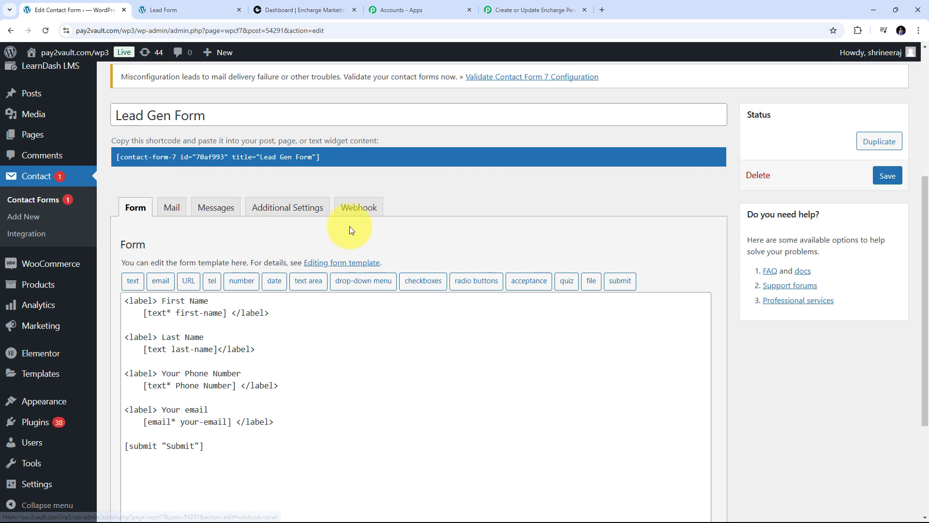
- Paste the Pabbly webhook URL into the Lead Gen Form's Webhook URL field
click(359, 208)
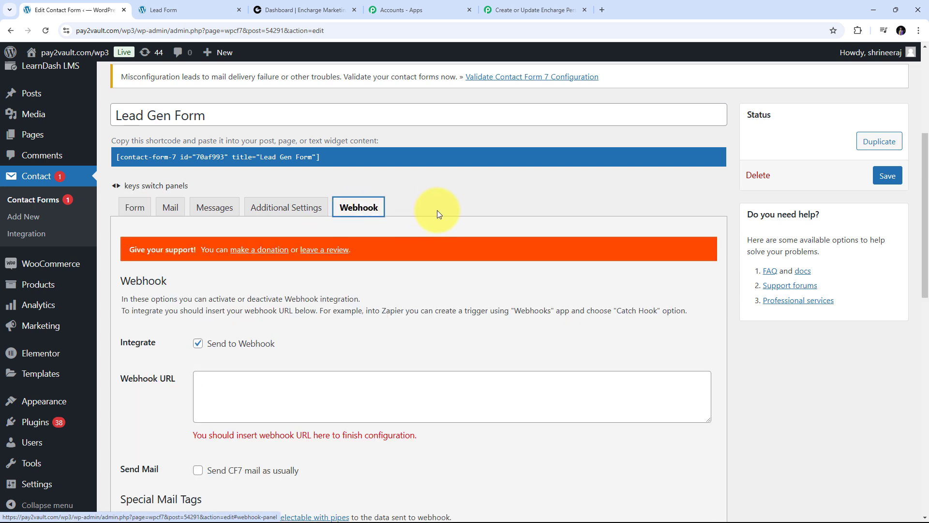
scroll(437, 210, down, 2)
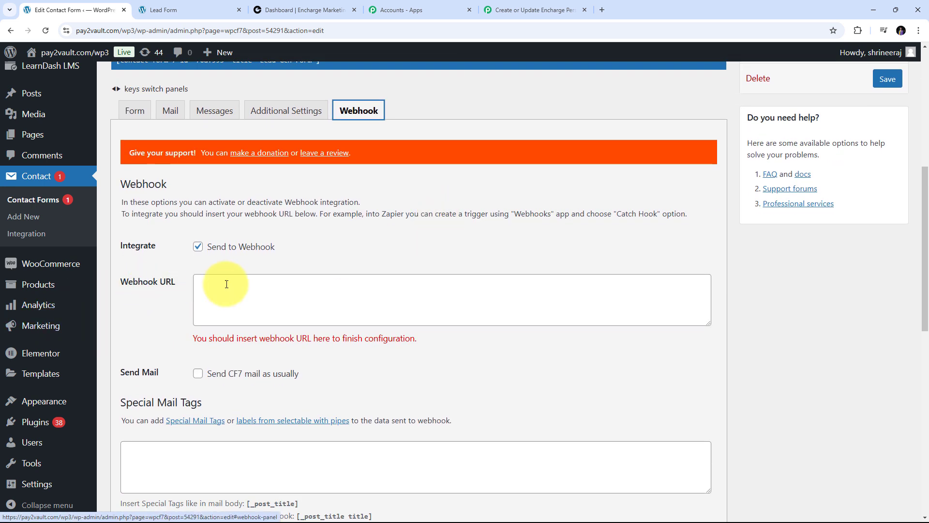
scroll(241, 280, down, 1)
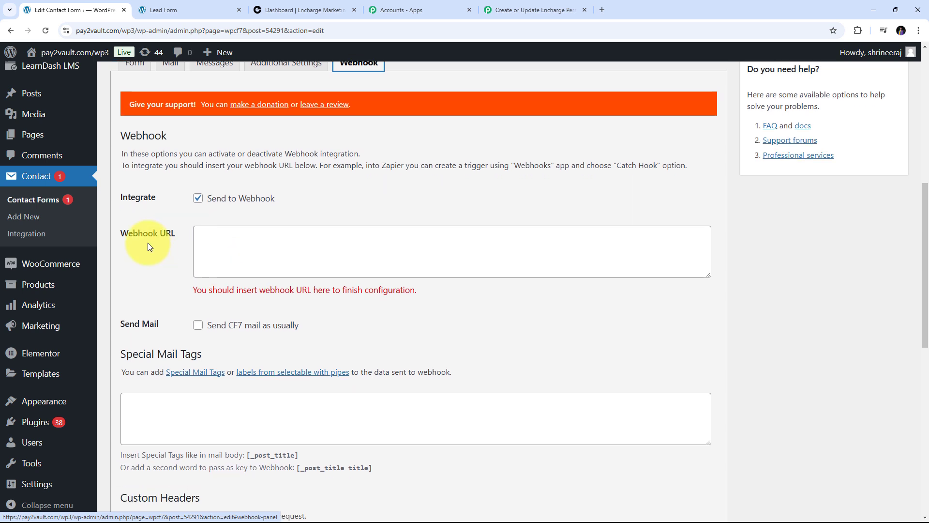
click(224, 240)
right_click(224, 241)
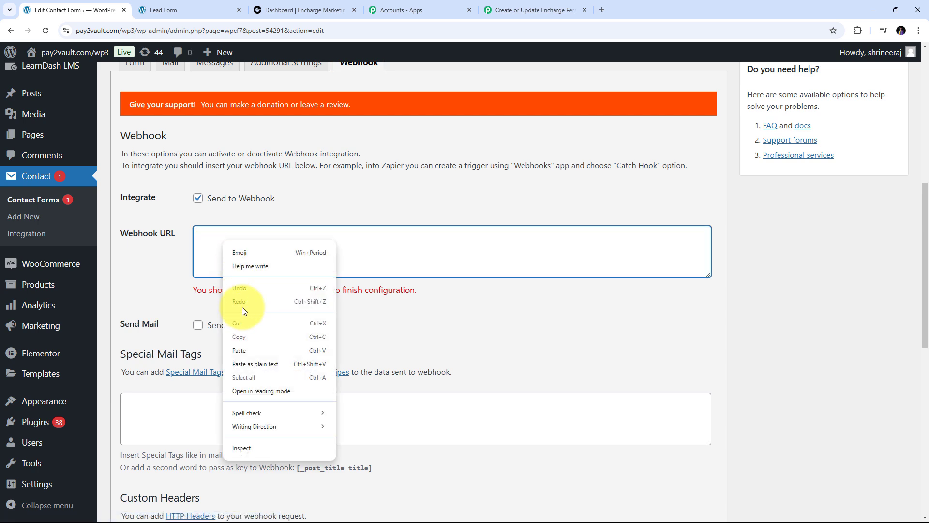
click(243, 351)
- Save the Lead Gen Form, getting the 'Contact form saved' notice
scroll(270, 280, down, 8)
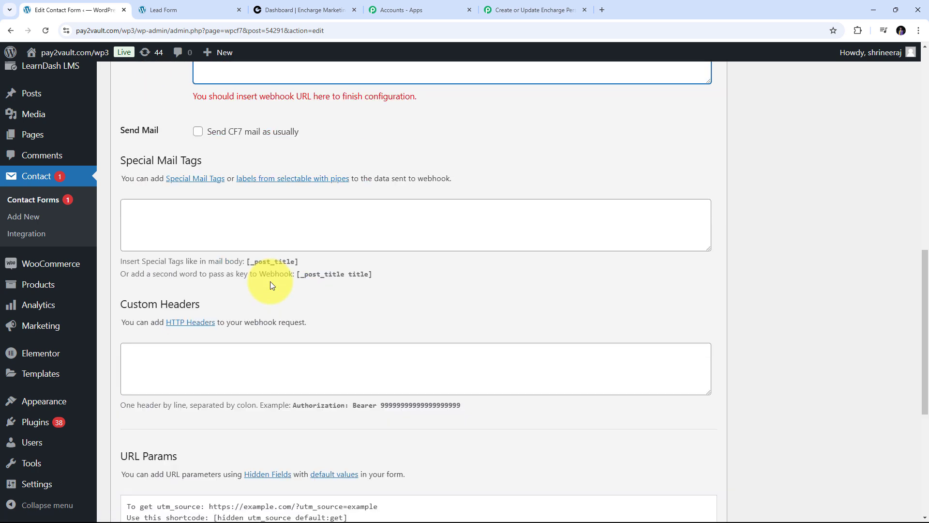
scroll(270, 280, down, 2)
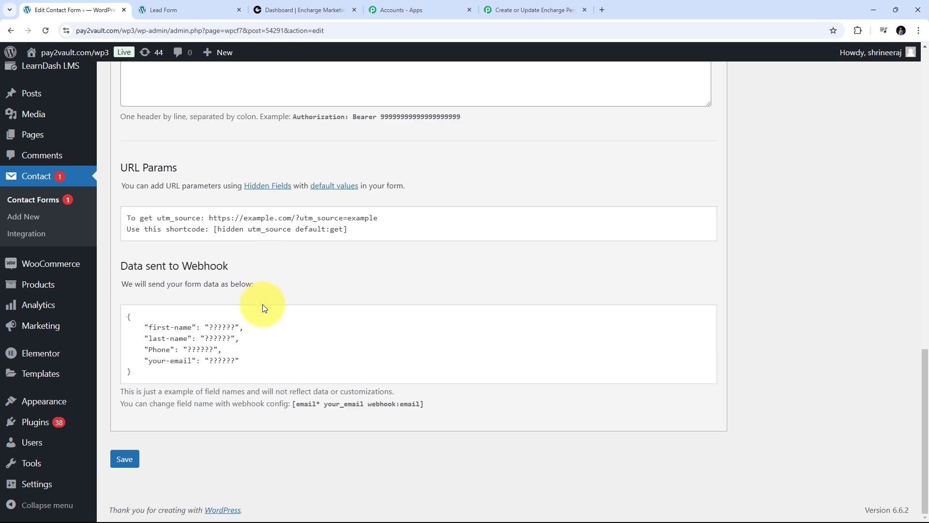
click(124, 459)
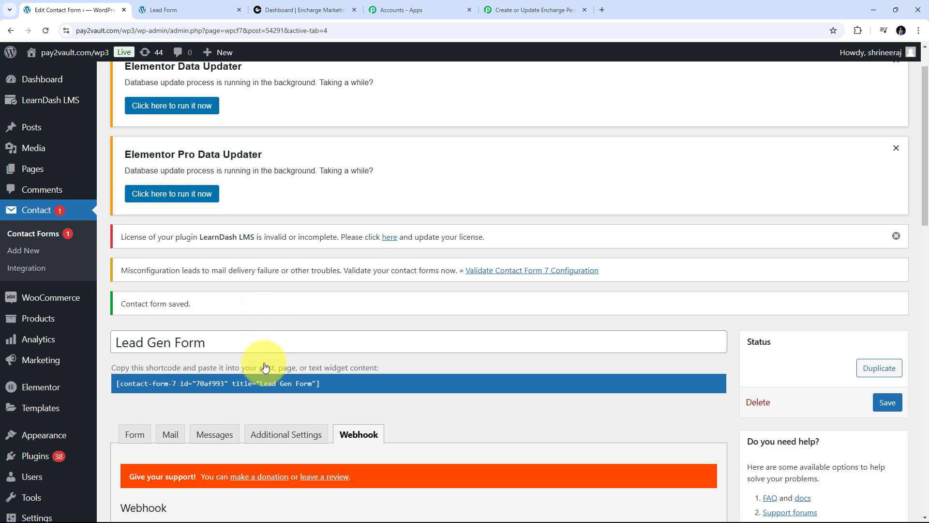
scroll(265, 368, down, 4)
scroll(265, 368, down, 2)
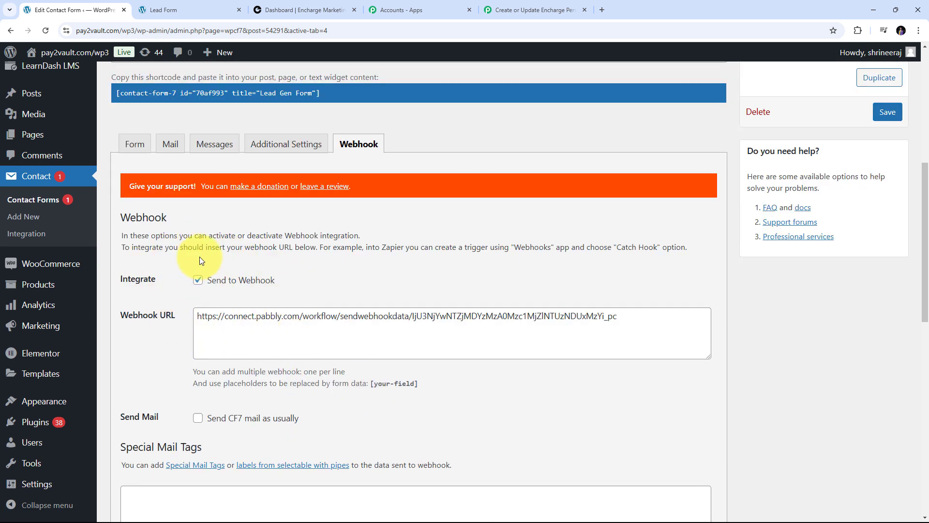
- Confirm the Pabbly webhook step shows Waiting For Webhook Response, then go to the Lead Form page
click(507, 12)
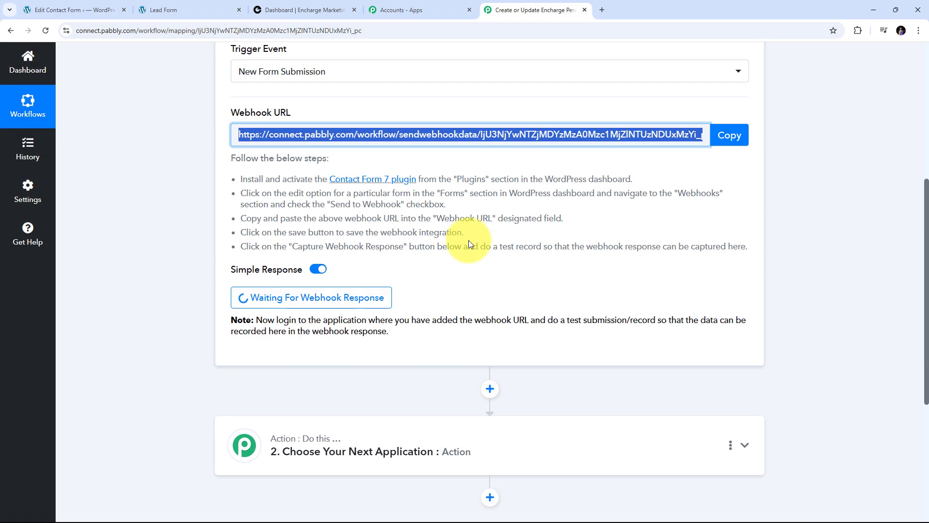
scroll(426, 251, down, 1)
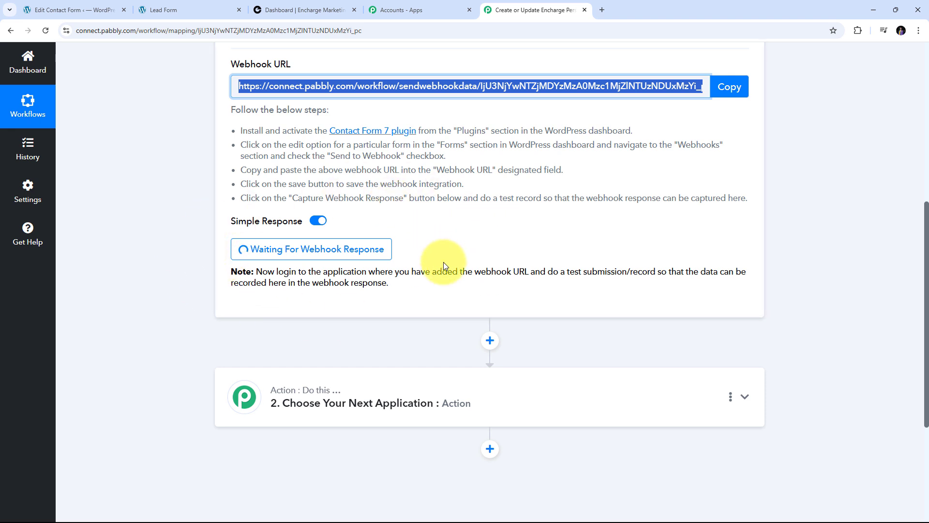
click(182, 11)
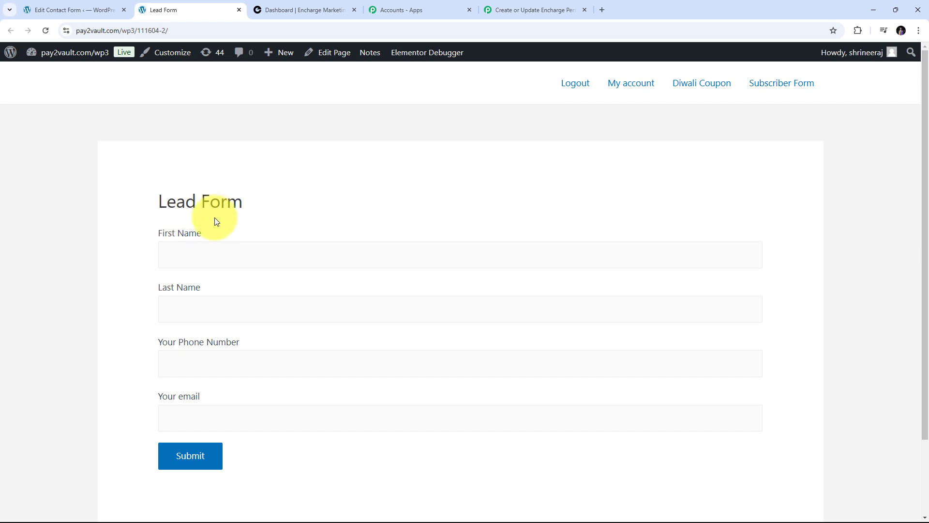
- Fill the Lead Form with a test contact's first and last name, phone and e-mail, and submit it
click(201, 257)
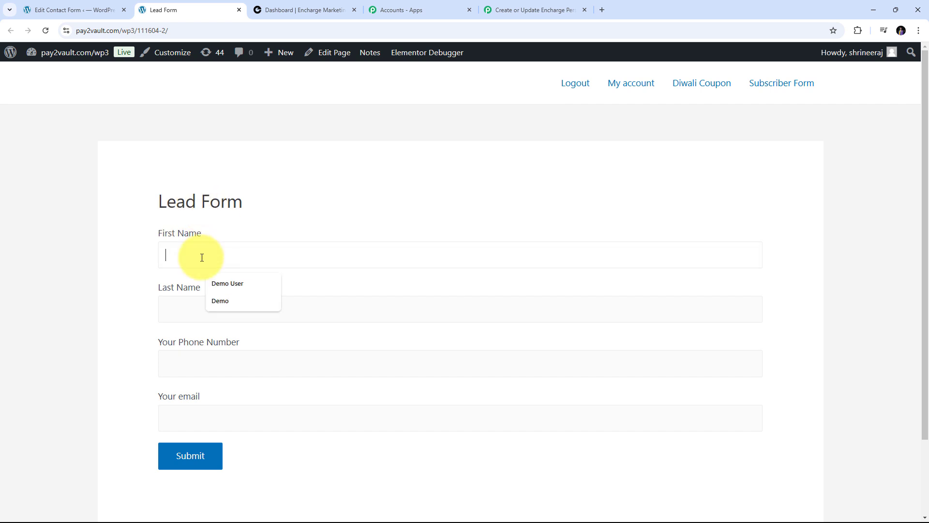
key(Tab)
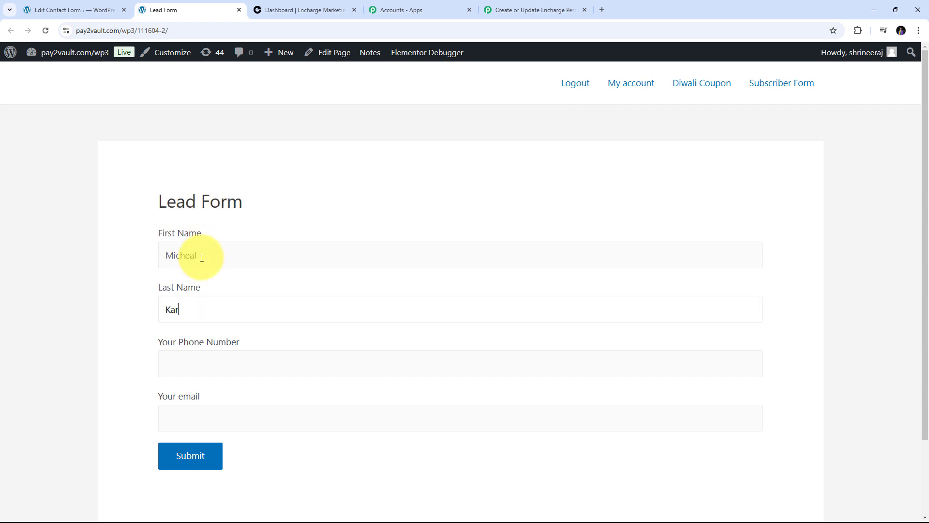
key(Tab)
text(+919696969696)
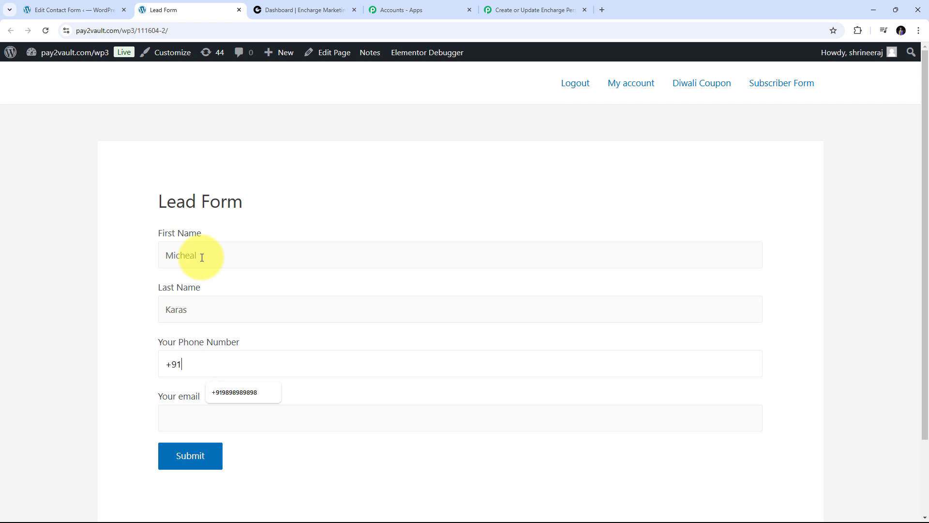
key(Tab)
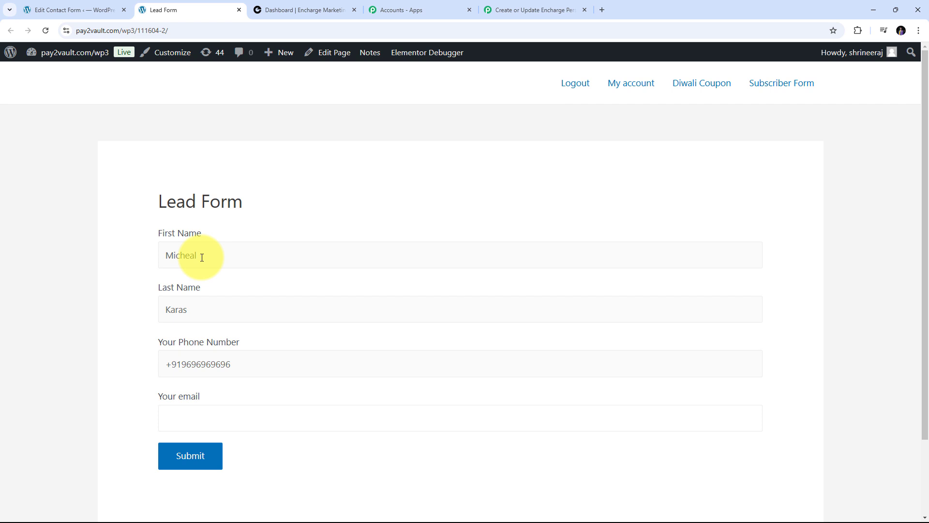
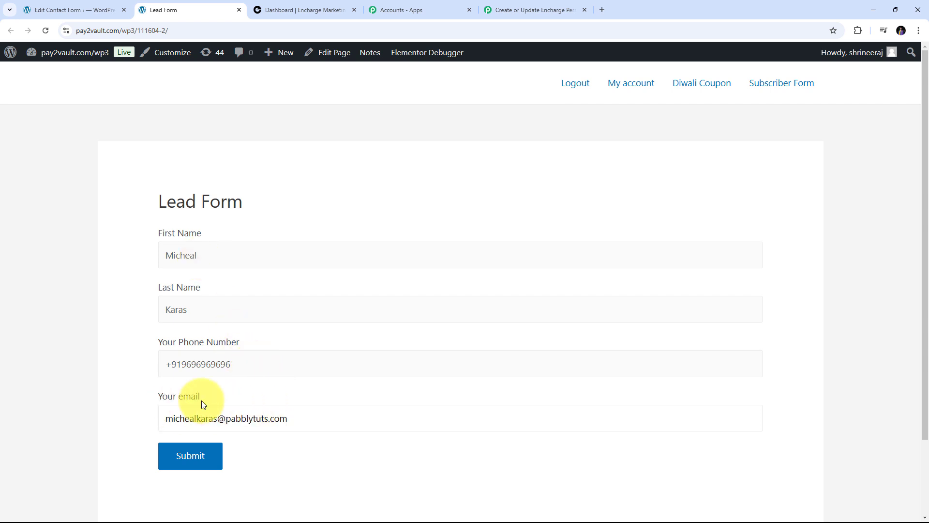
scroll(242, 305, down, 2)
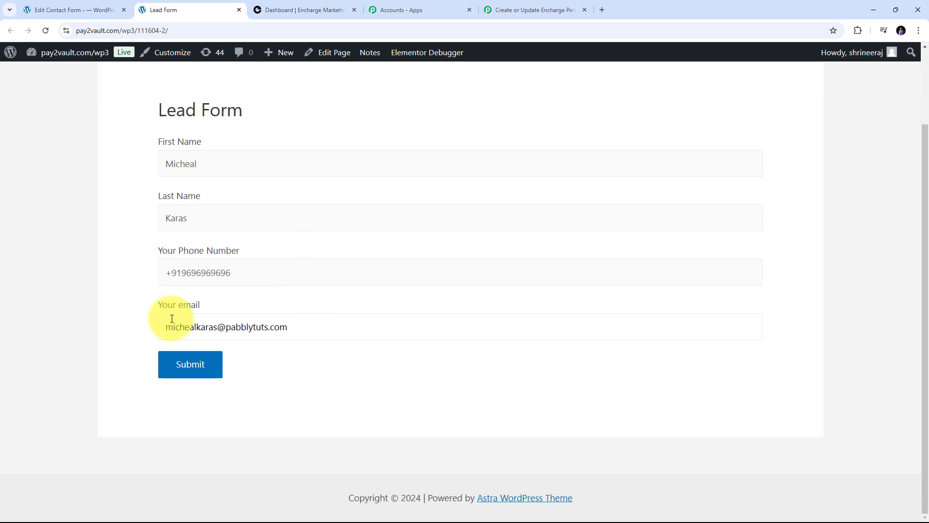
click(189, 366)
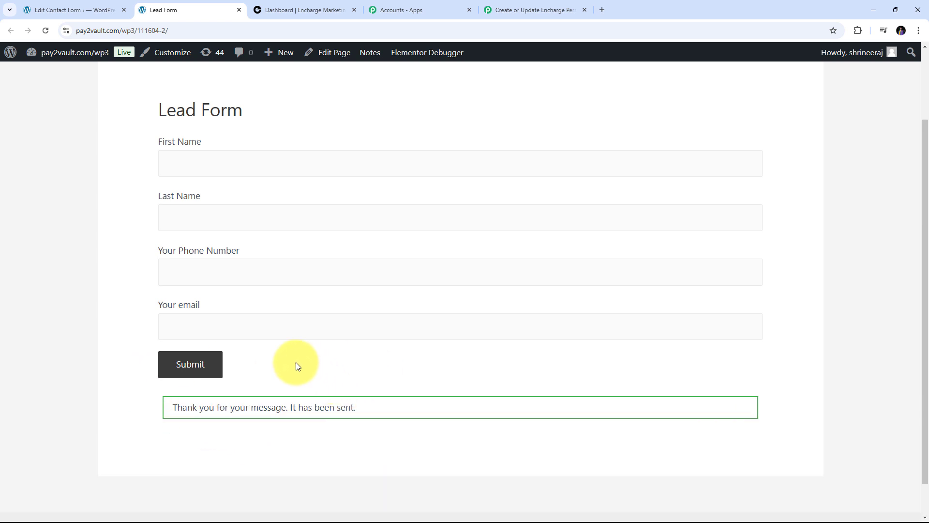
- In Pabbly's Response Received, inspect the captured email, first name, last name and phone values
click(533, 9)
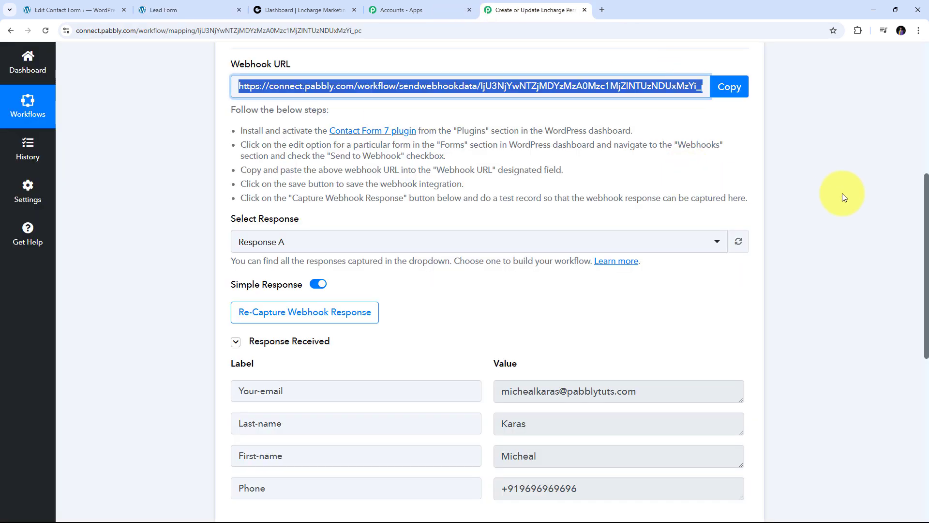
scroll(857, 205, down, 3)
scroll(857, 209, up, 1)
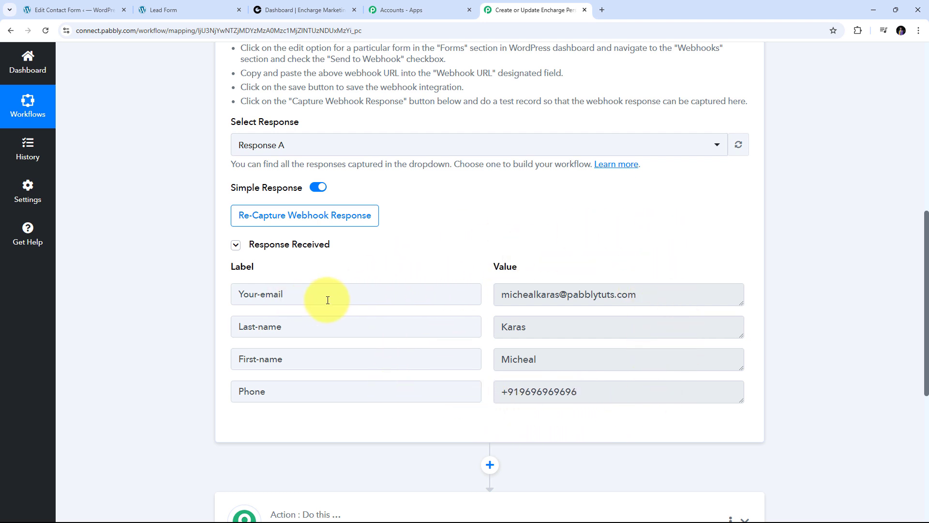
drag(700, 301, 444, 302)
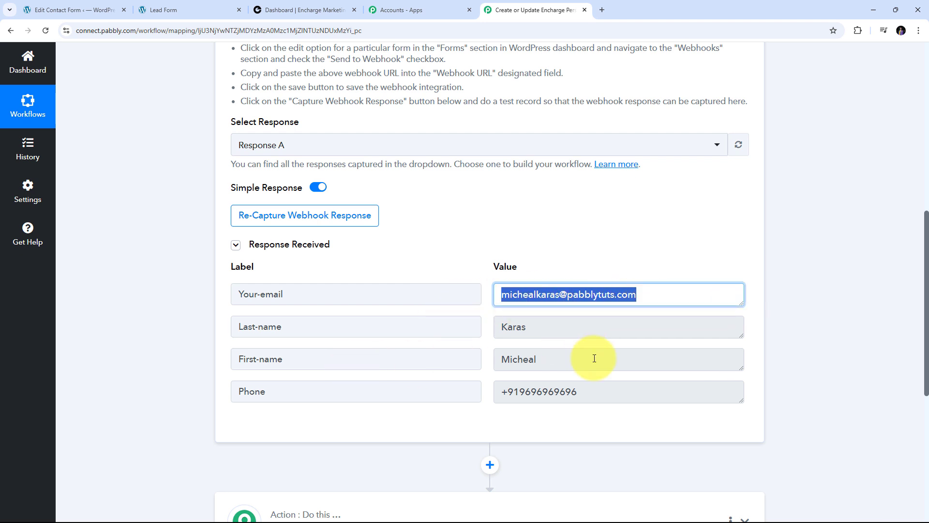
drag(595, 358, 347, 350)
drag(564, 324, 384, 324)
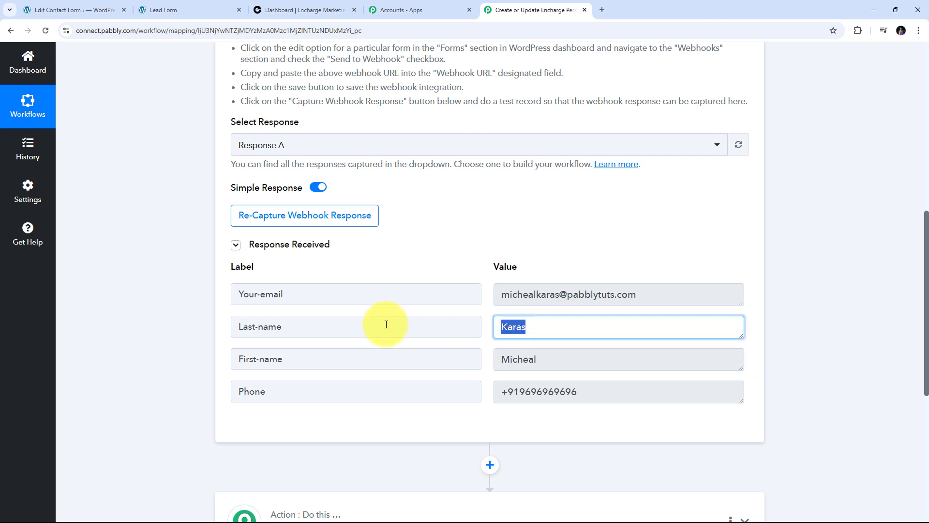
drag(622, 395, 425, 392)
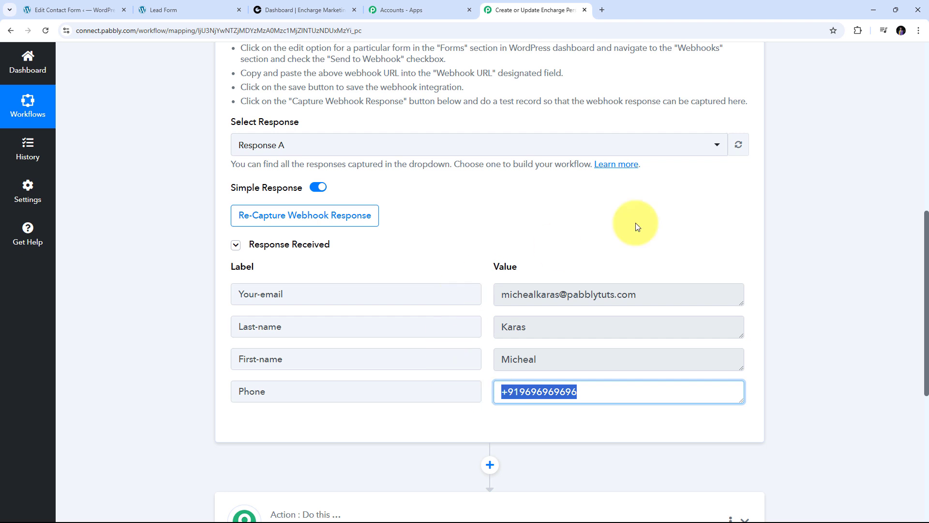
scroll(775, 269, down, 4)
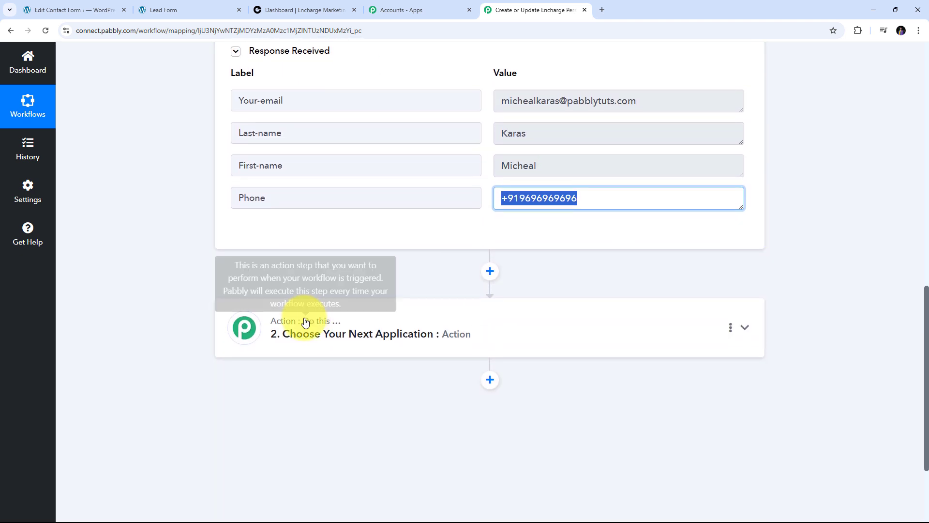
- Set the action step to Encharge with the Add or Update Person event and begin connecting
click(744, 326)
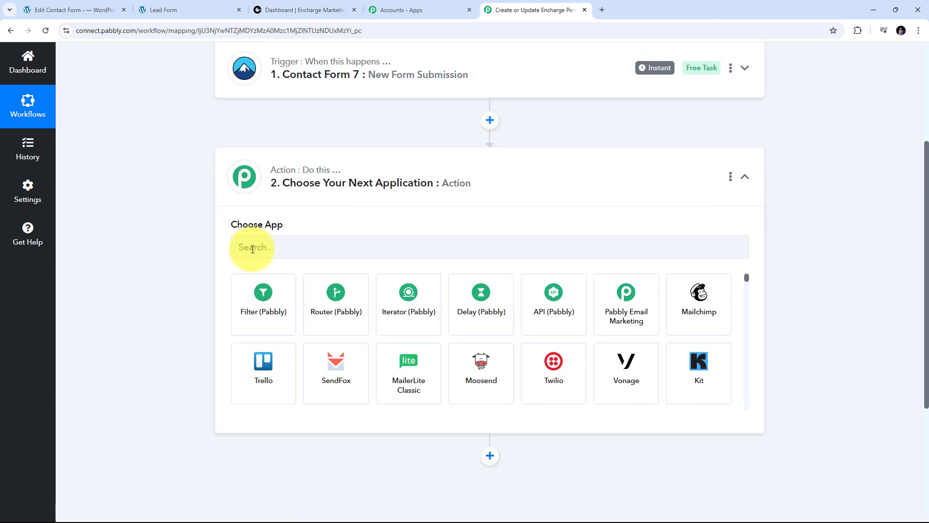
click(271, 249)
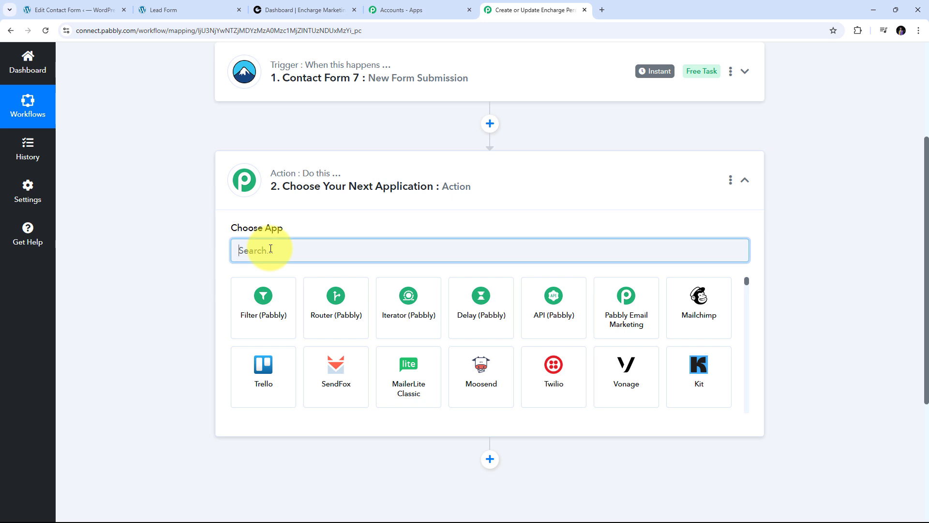
text(Encharge)
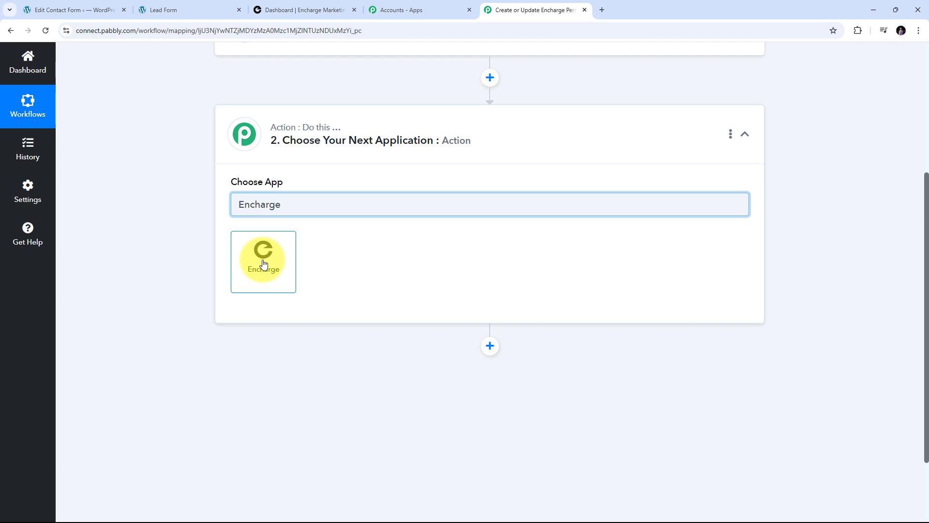
click(263, 264)
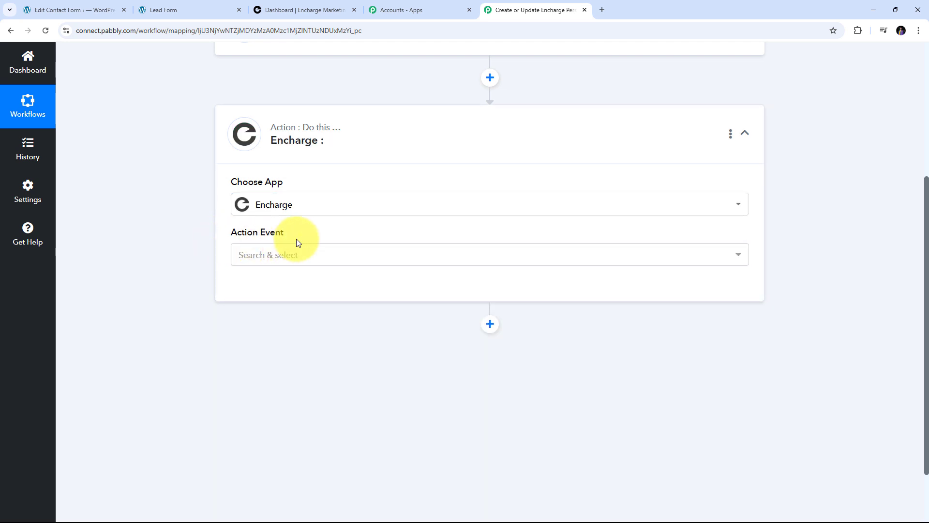
click(440, 257)
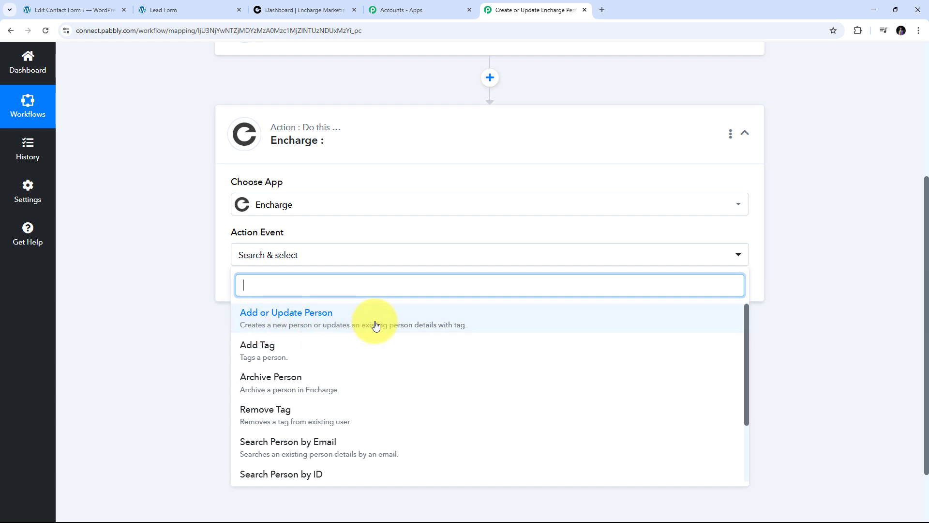
click(324, 322)
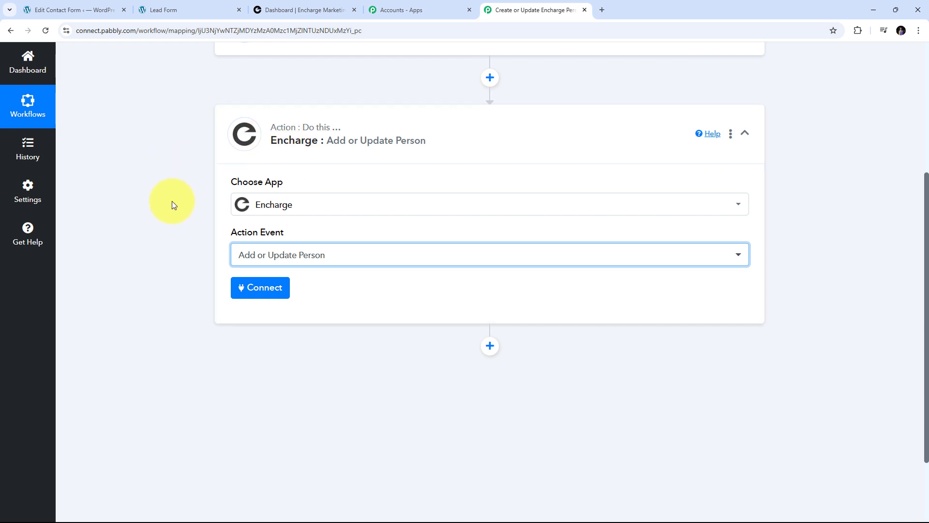
click(256, 289)
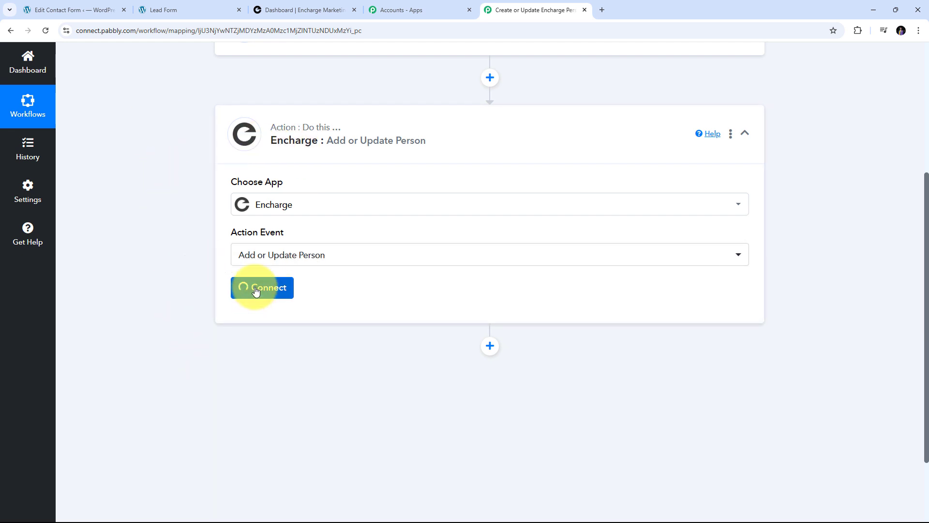
- Add a new Encharge connection and allow Pabbly Connect access to the Encharge account
click(456, 160)
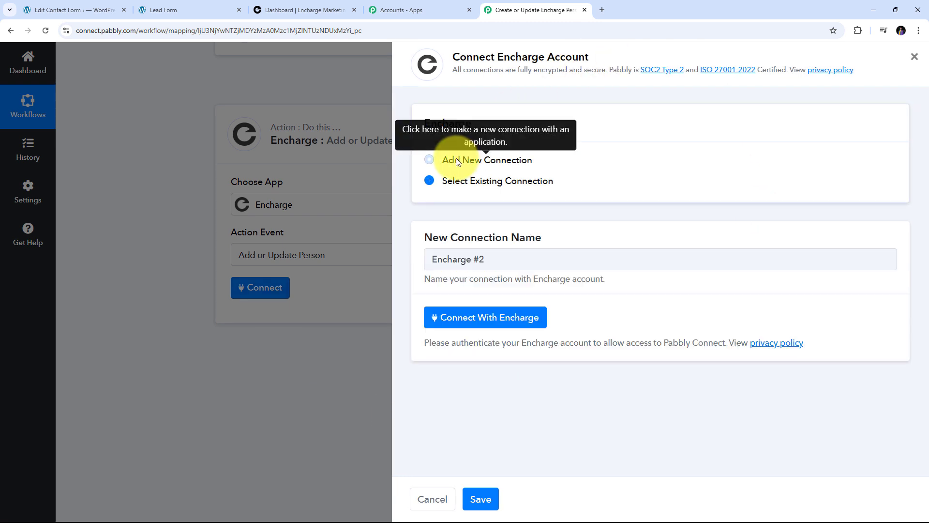
click(475, 318)
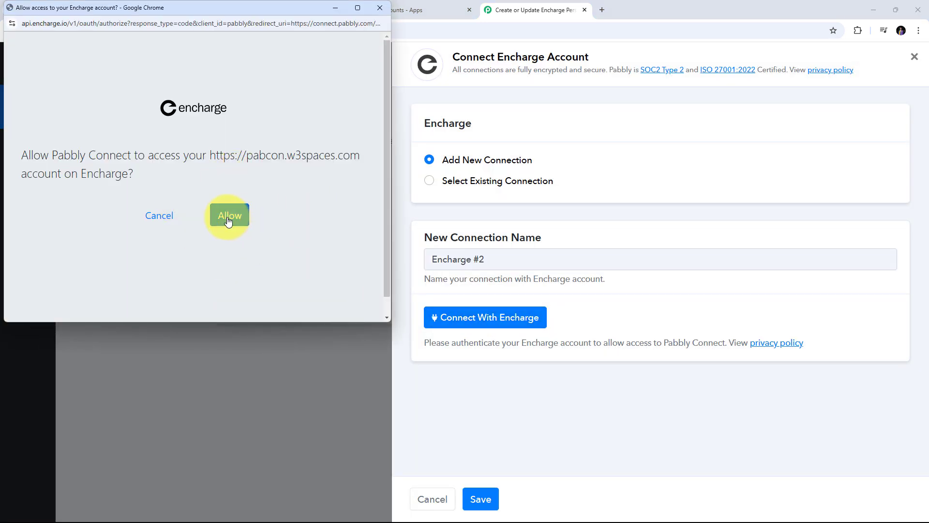
click(229, 218)
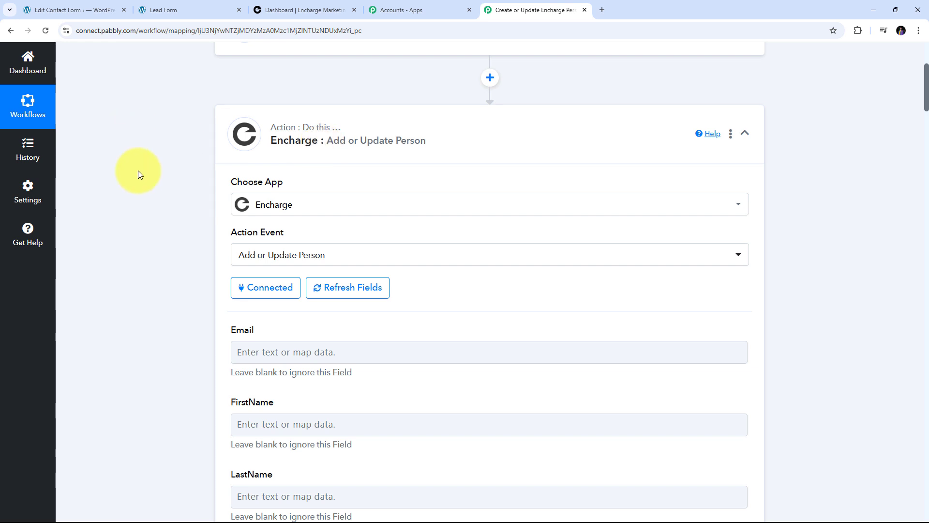
- Map the Contact Form 7 Your-email value into Encharge's Email field
scroll(559, 214, down, 9)
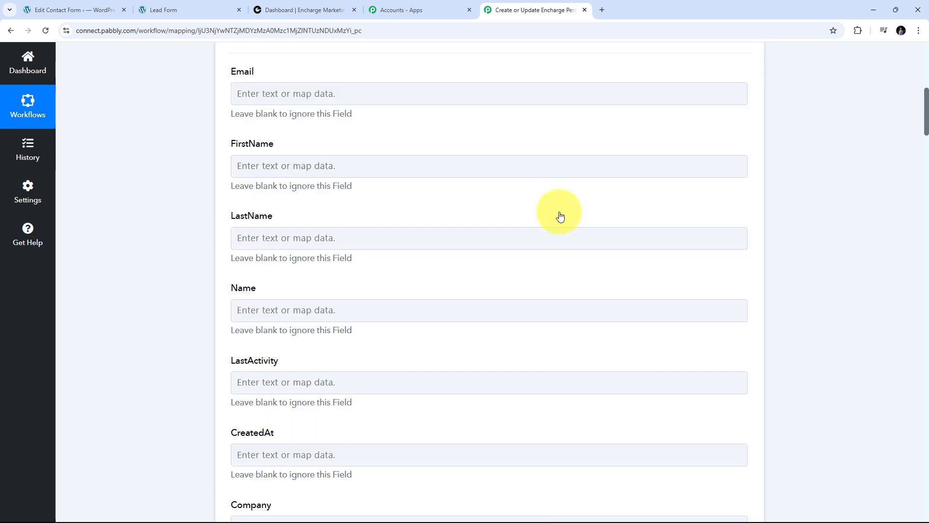
scroll(560, 215, down, 5)
scroll(560, 215, up, 15)
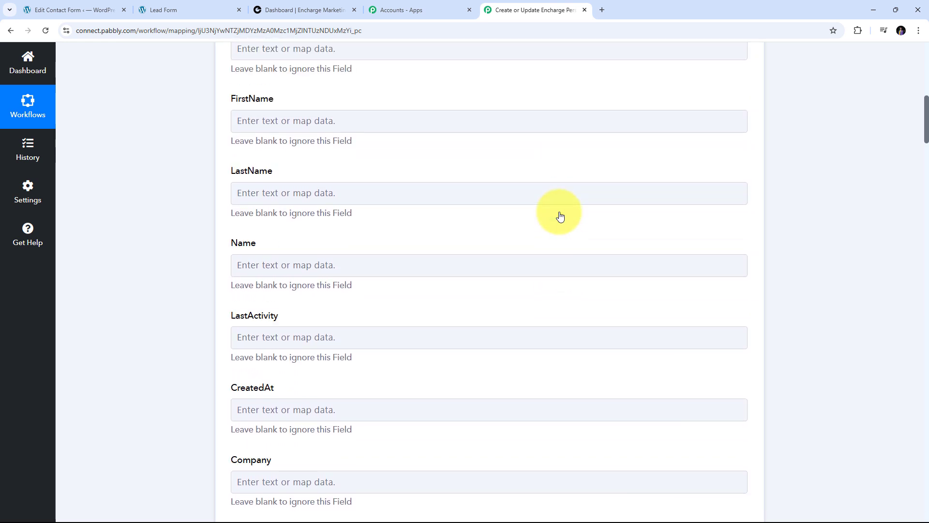
scroll(560, 216, up, 1)
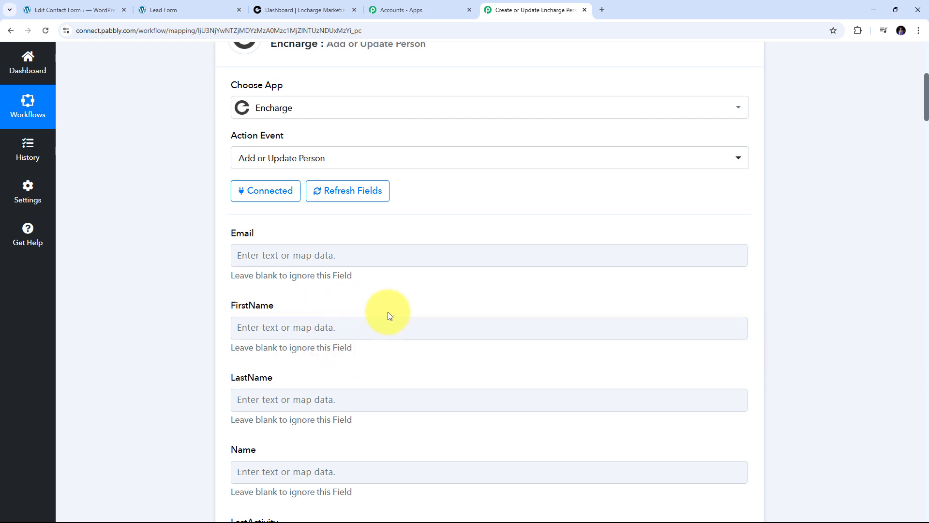
scroll(387, 313, down, 5)
scroll(406, 294, up, 3)
scroll(402, 300, up, 4)
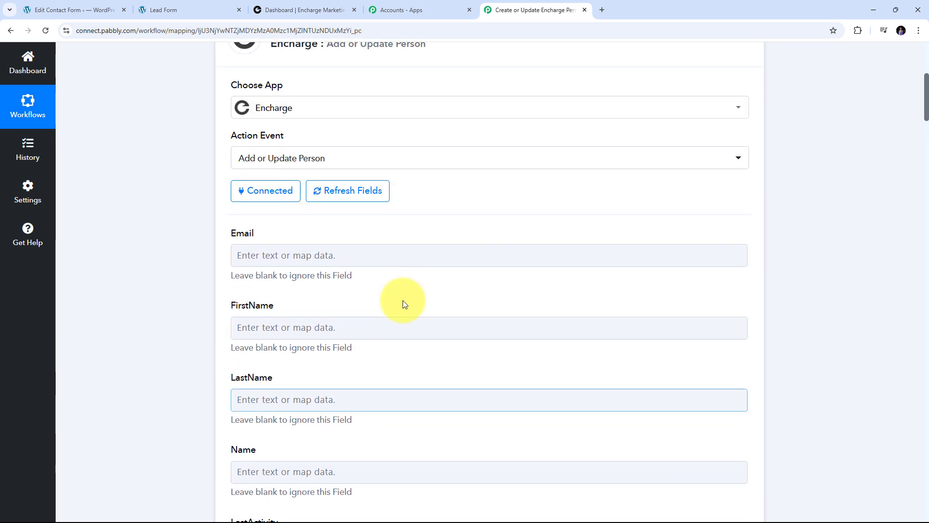
scroll(350, 300, down, 1)
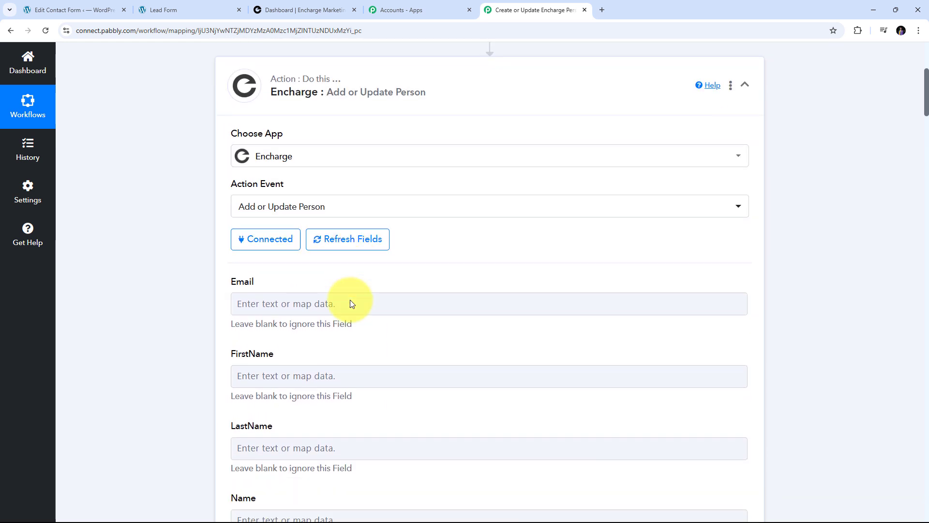
click(315, 303)
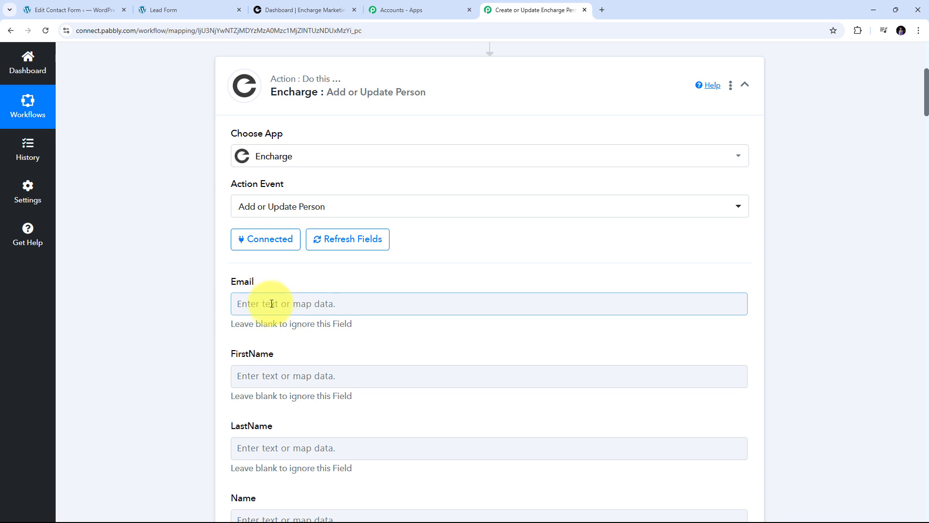
scroll(271, 302, down, 3)
scroll(274, 302, up, 2)
scroll(290, 310, up, 1)
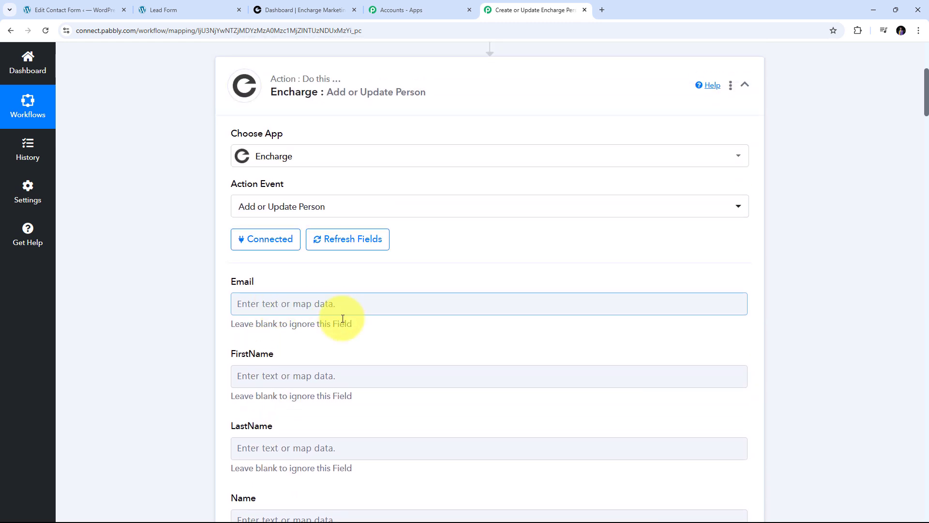
scroll(353, 325, down, 2)
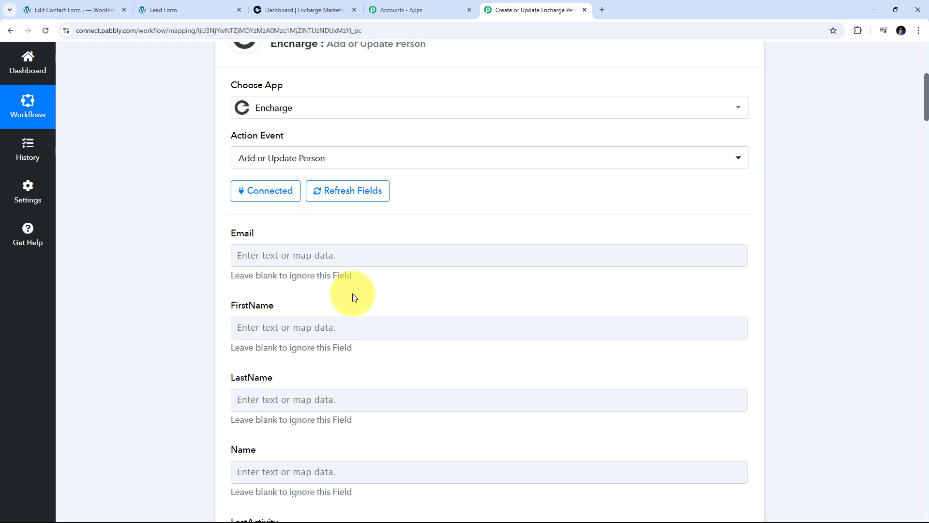
click(262, 257)
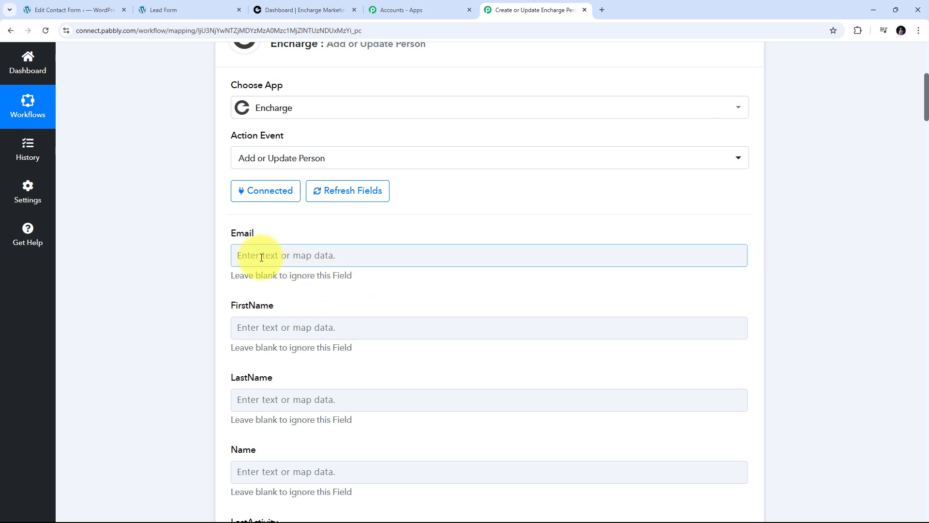
click(295, 257)
scroll(498, 192, down, 3)
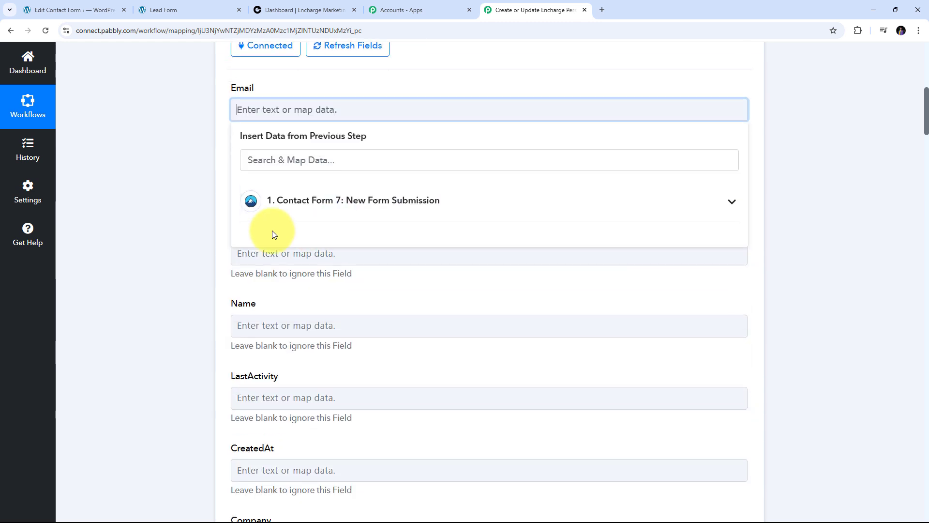
click(376, 209)
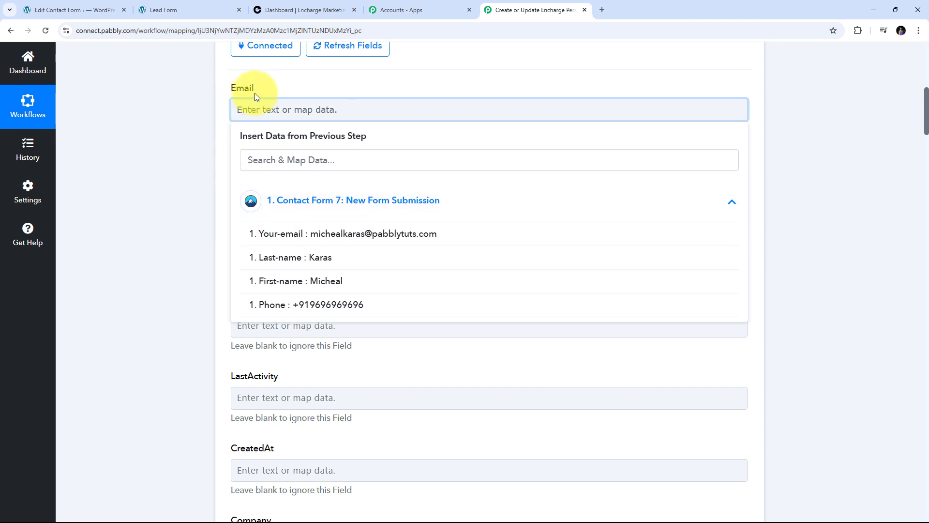
click(384, 241)
click(83, 124)
- Map First-name into FirstName and Last-name into LastName
scroll(244, 142, down, 1)
scroll(282, 166, up, 1)
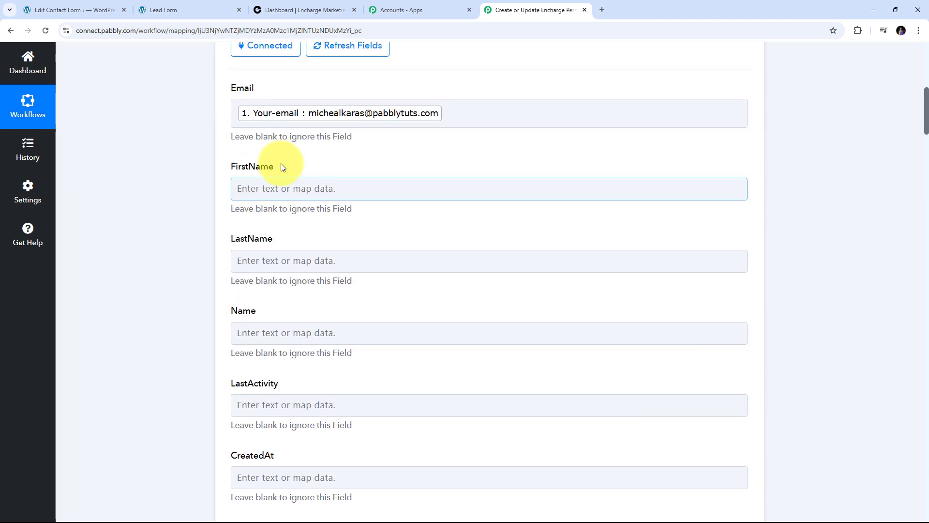
click(259, 191)
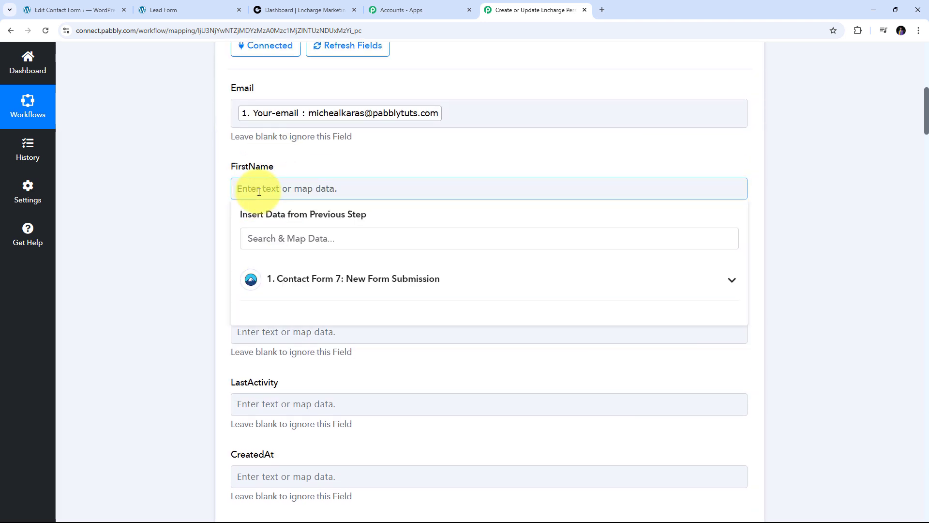
click(386, 287)
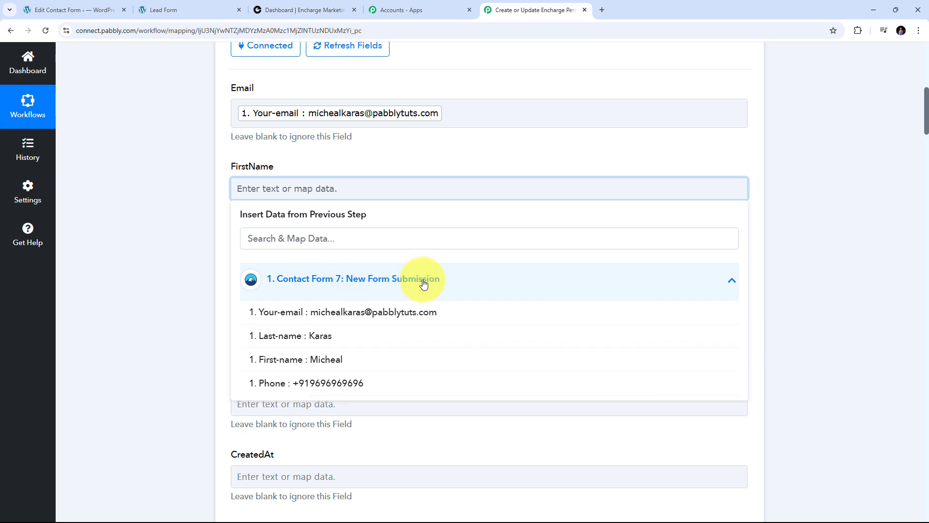
click(345, 364)
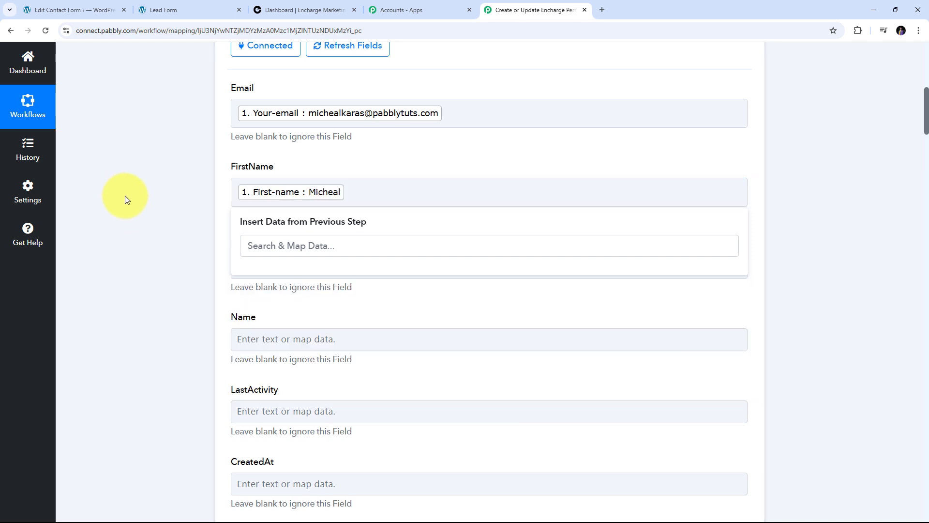
click(124, 199)
scroll(270, 224, down, 1)
click(260, 218)
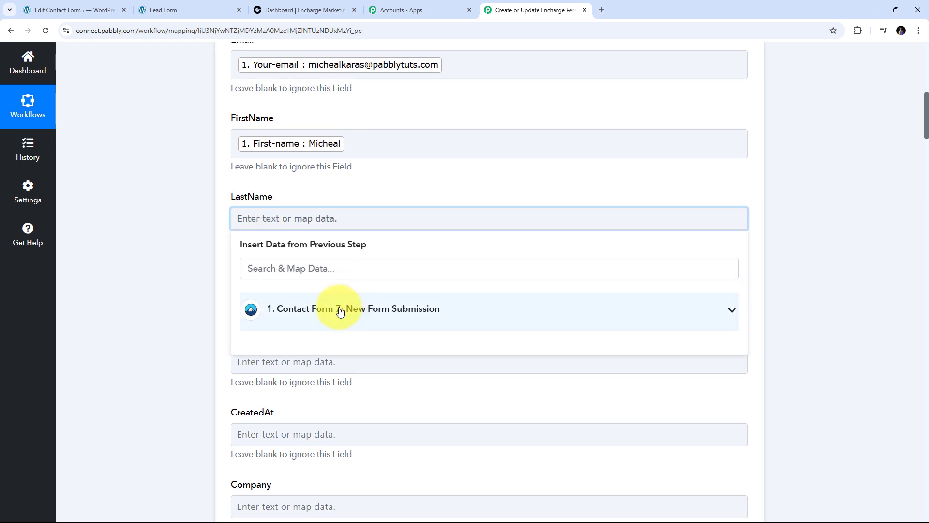
click(321, 309)
click(321, 364)
click(155, 202)
- Fill the Name field with the form's First-name followed by Last-name
scroll(345, 197, down, 1)
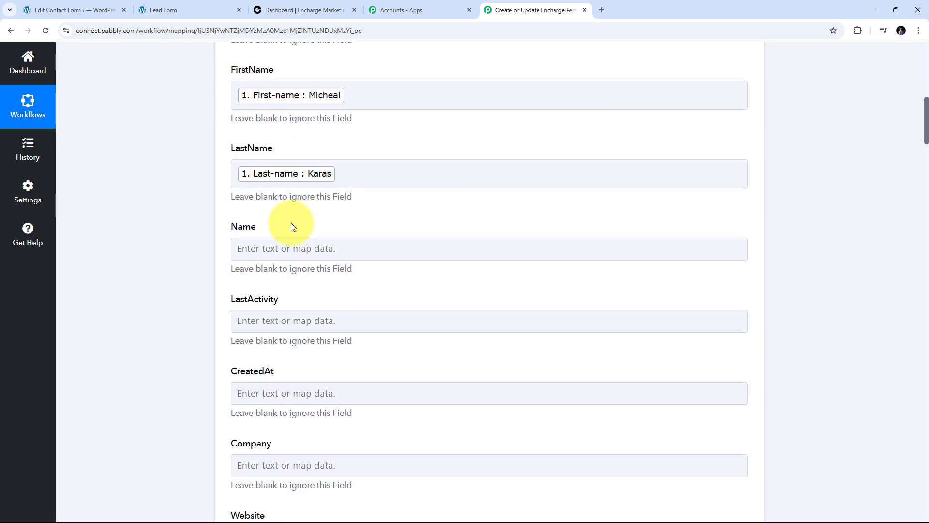
click(241, 248)
click(322, 338)
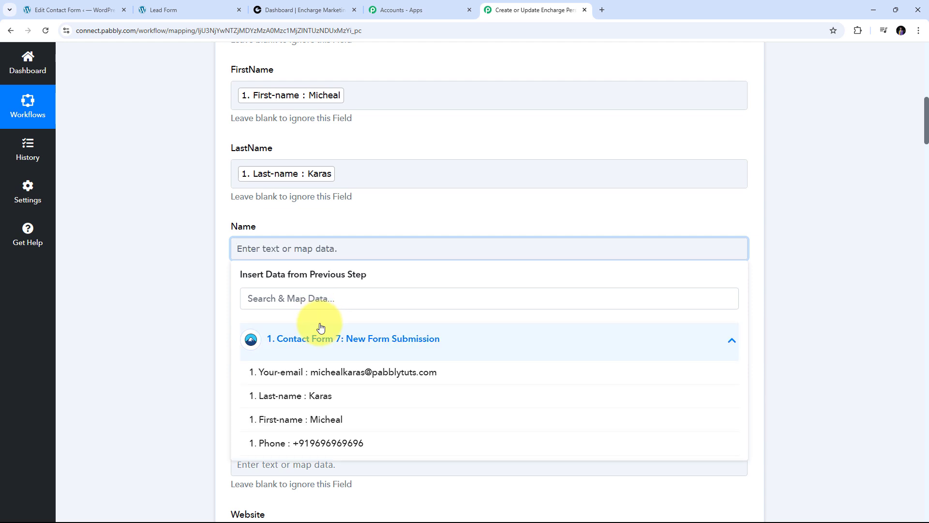
click(323, 423)
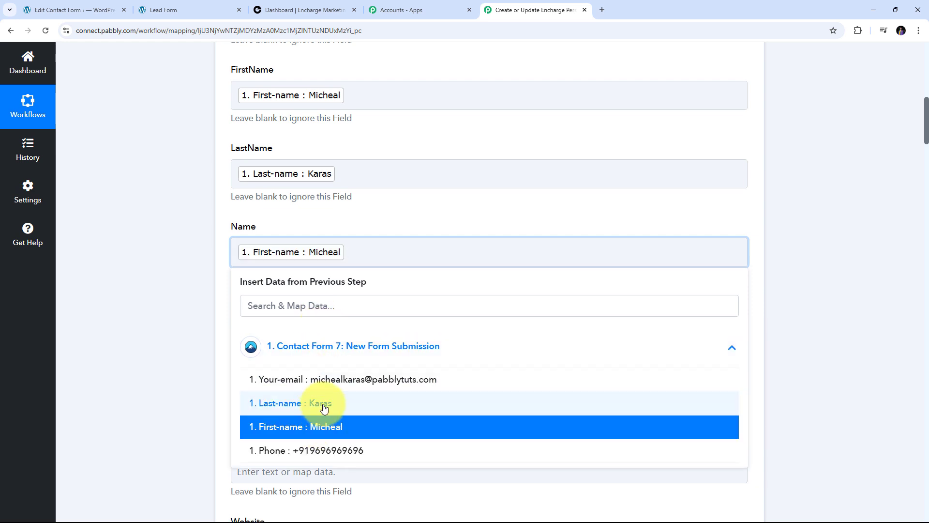
click(323, 403)
click(141, 224)
scroll(381, 159, down, 6)
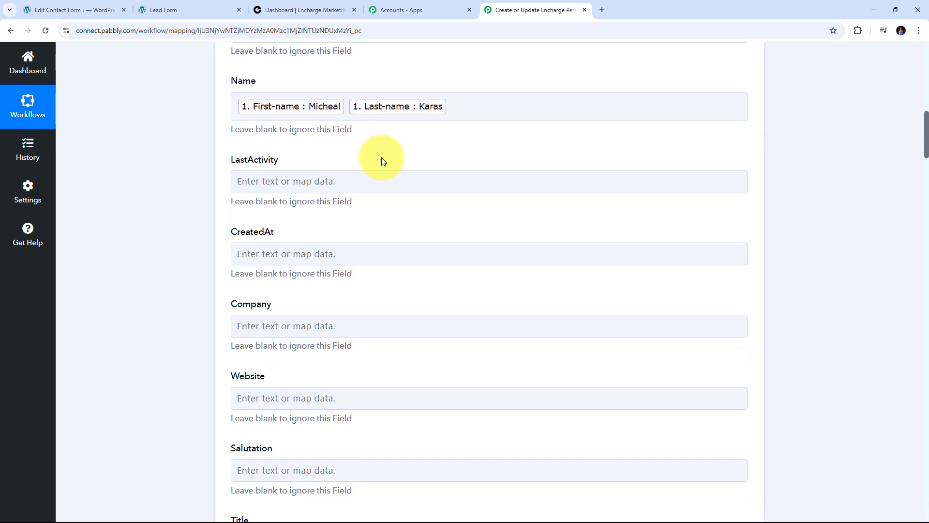
scroll(381, 160, down, 3)
scroll(380, 160, up, 5)
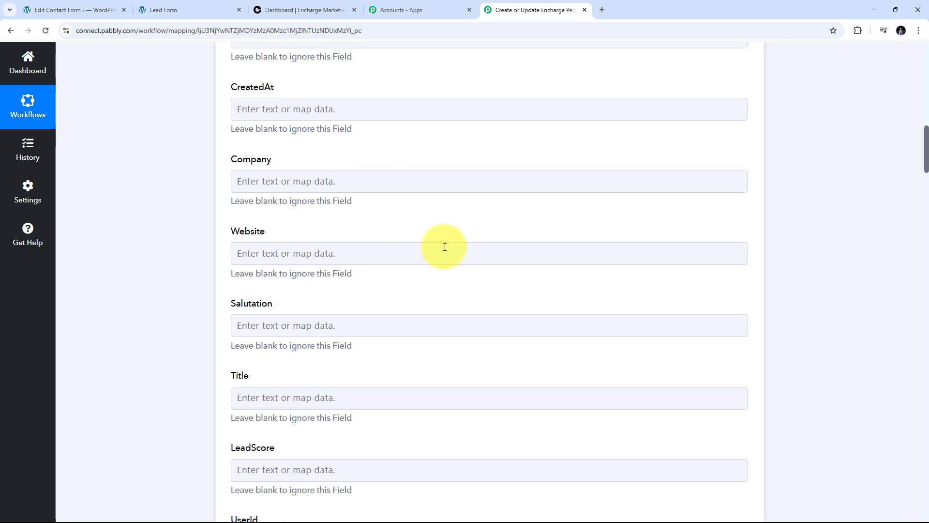
click(295, 187)
scroll(295, 188, up, 2)
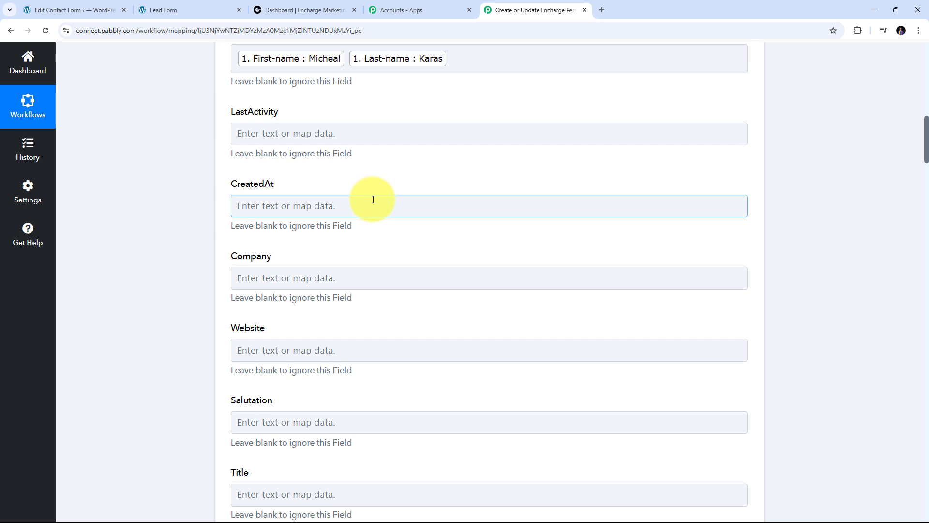
scroll(472, 237, down, 4)
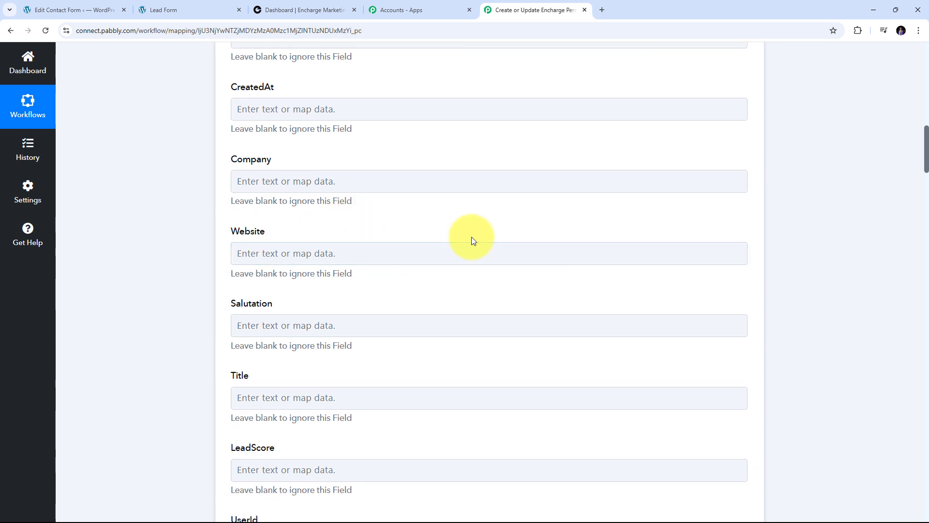
scroll(472, 239, down, 13)
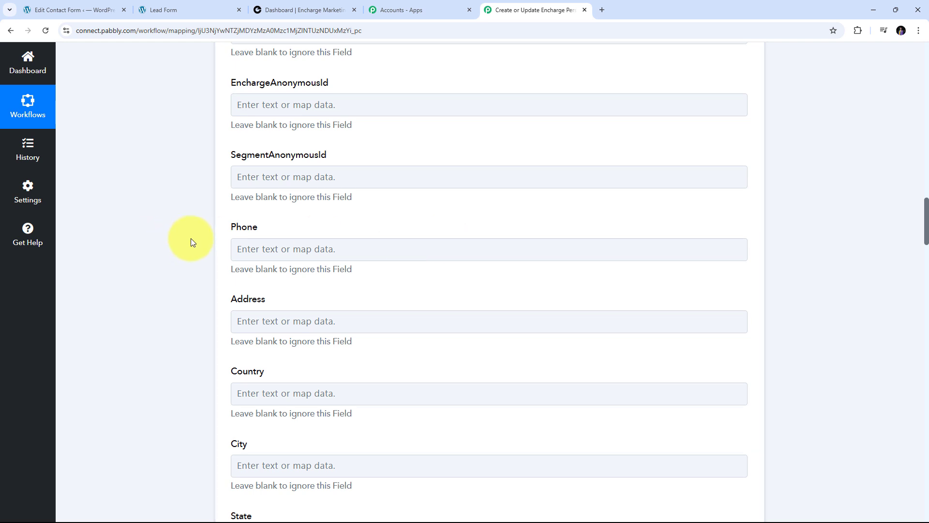
- Map the Contact Form 7 Phone item into Encharge's Phone field, then review all mappings
click(248, 249)
click(268, 251)
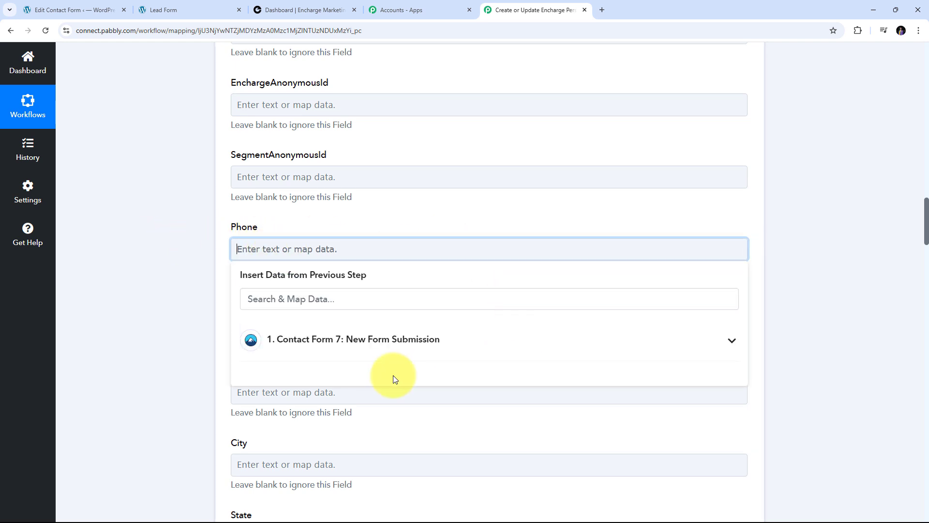
click(399, 347)
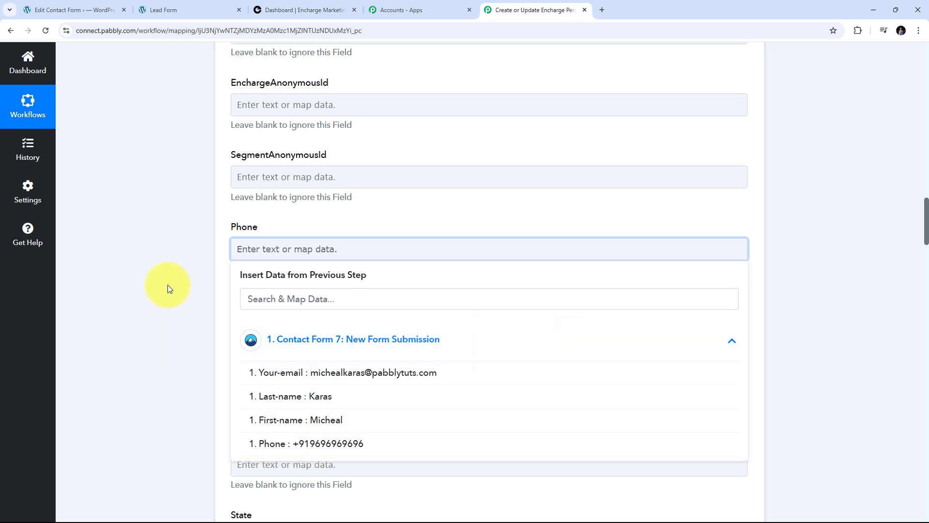
click(286, 443)
scroll(373, 283, down, 4)
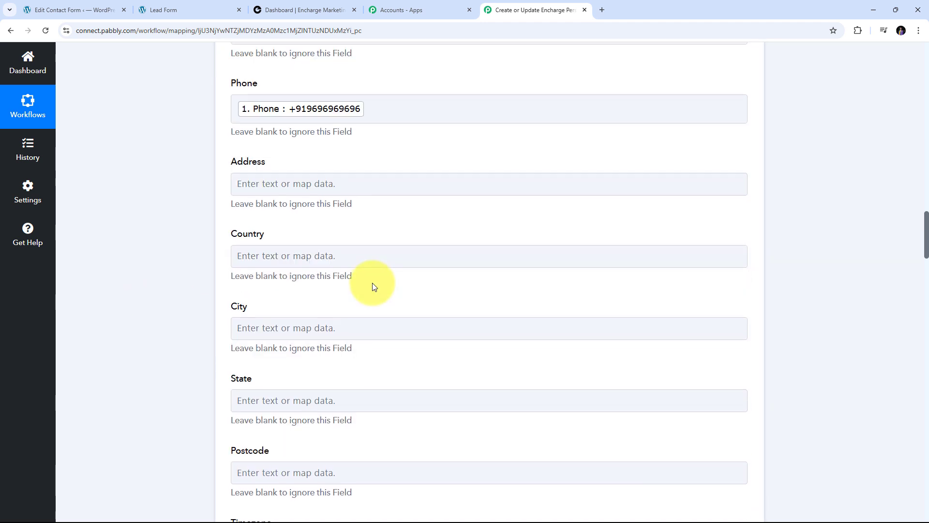
scroll(373, 282, up, 8)
scroll(373, 283, up, 15)
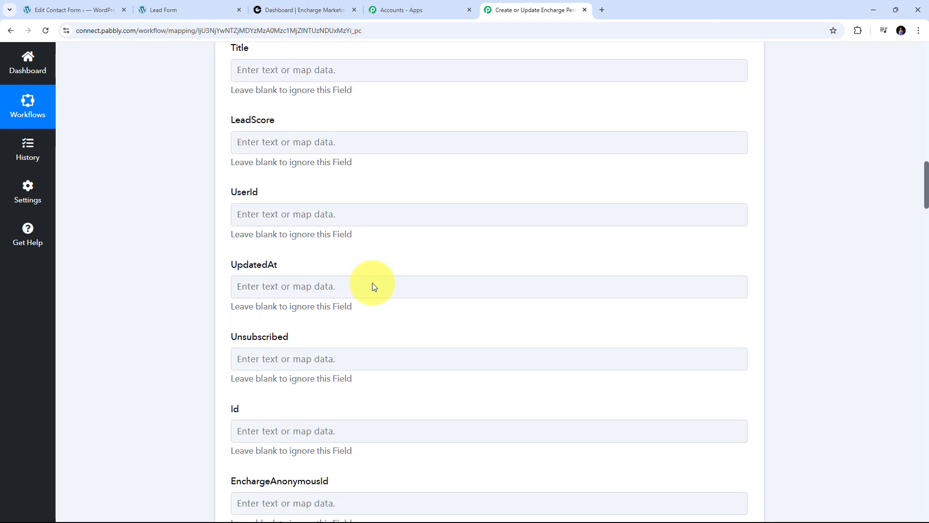
scroll(374, 286, down, 18)
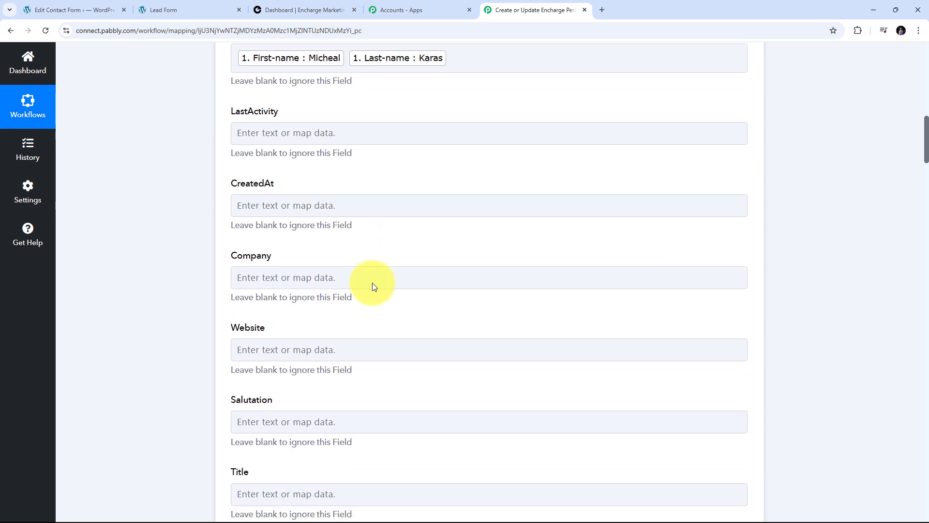
scroll(373, 284, down, 2)
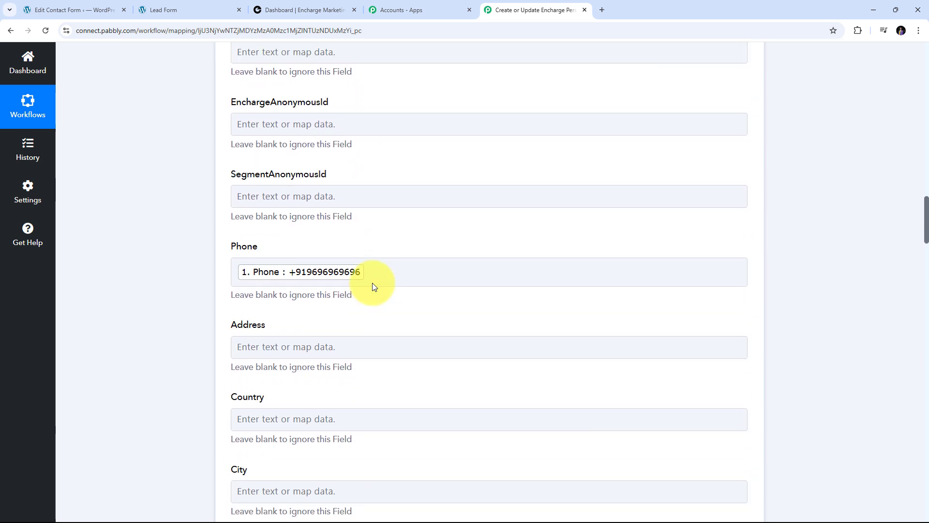
scroll(373, 284, up, 2)
scroll(373, 283, down, 1)
scroll(423, 203, down, 5)
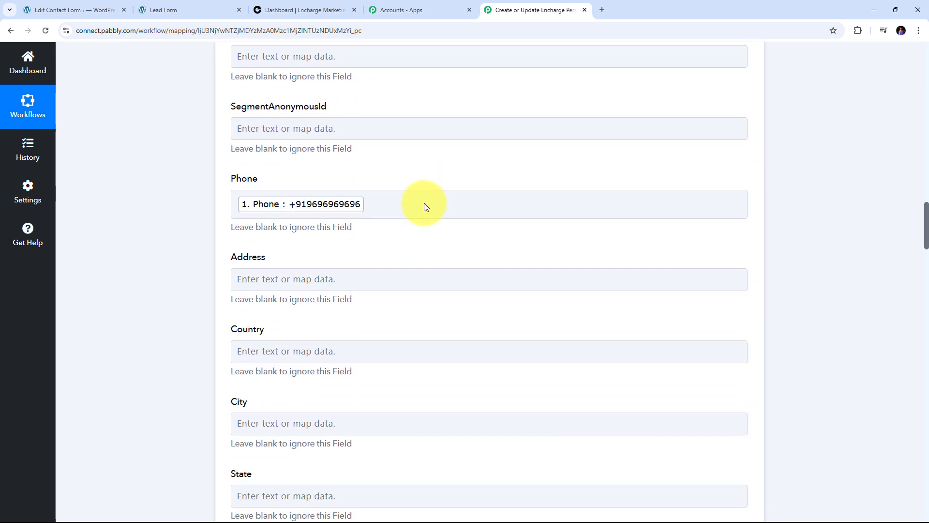
scroll(424, 204, up, 2)
scroll(424, 202, up, 2)
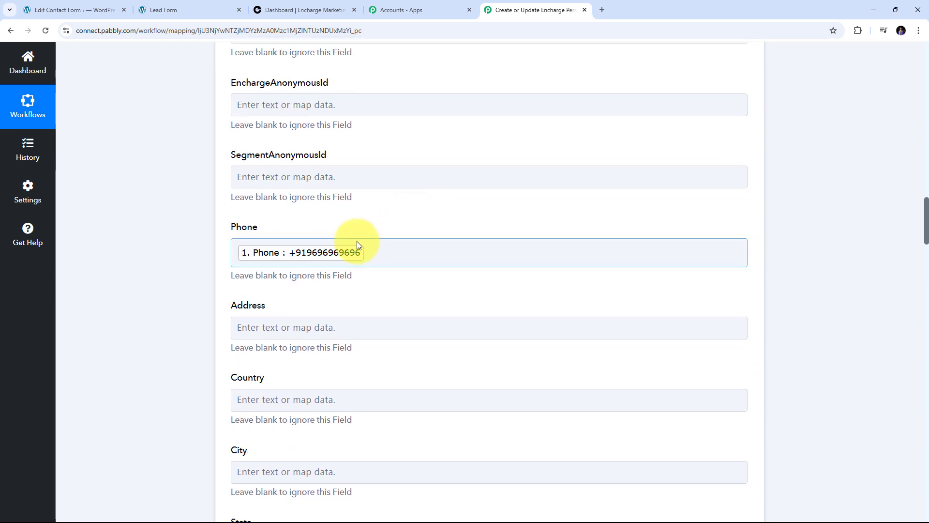
scroll(408, 234, up, 2)
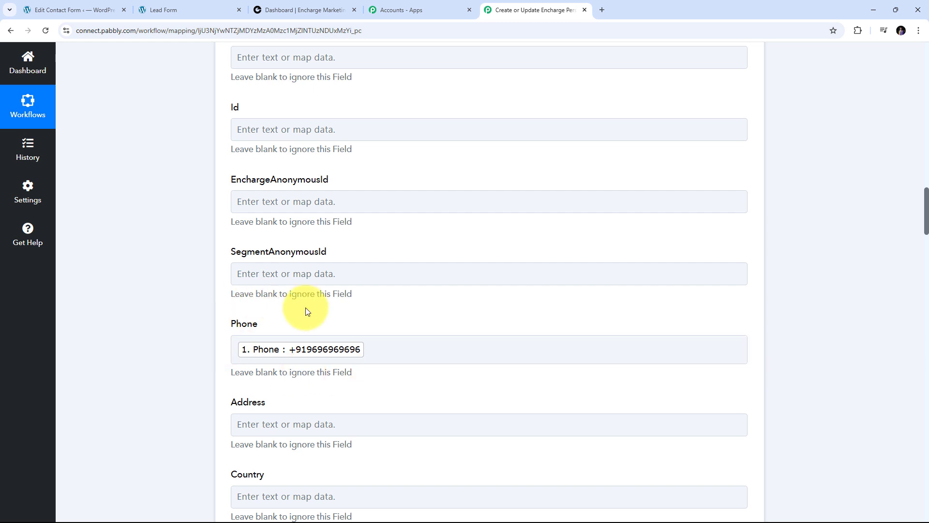
scroll(376, 336, up, 15)
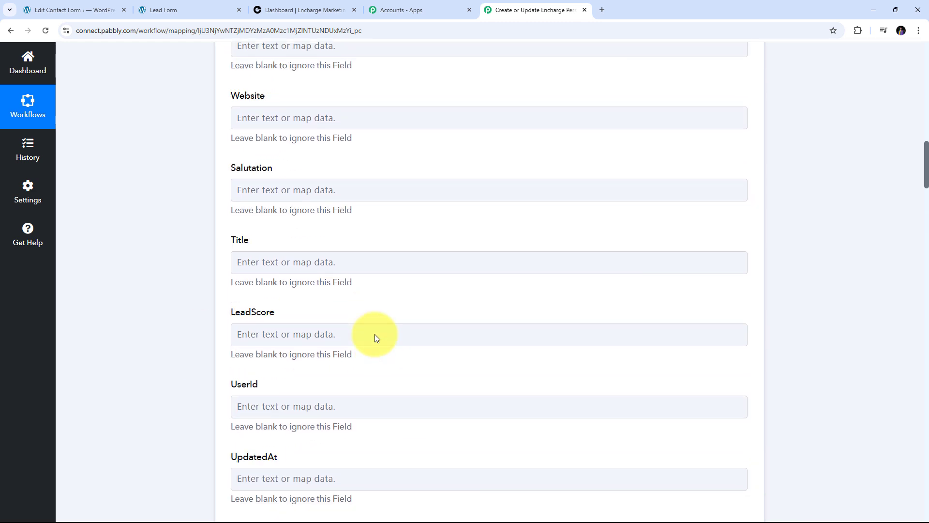
scroll(377, 338, up, 4)
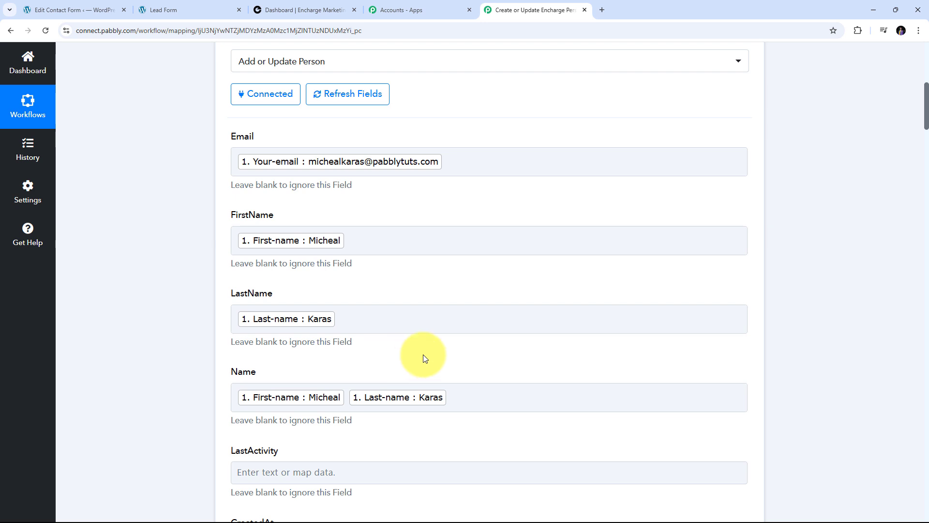
scroll(498, 313, down, 5)
scroll(498, 313, down, 20)
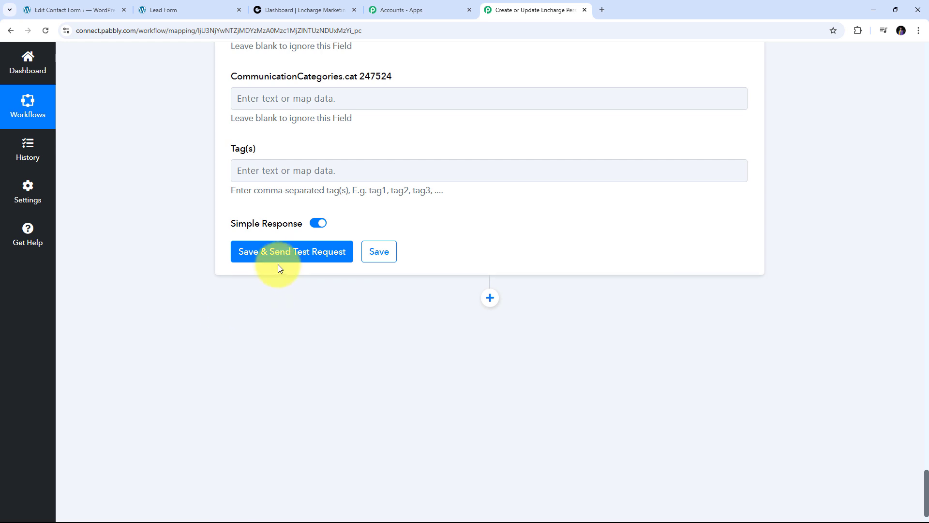
click(291, 261)
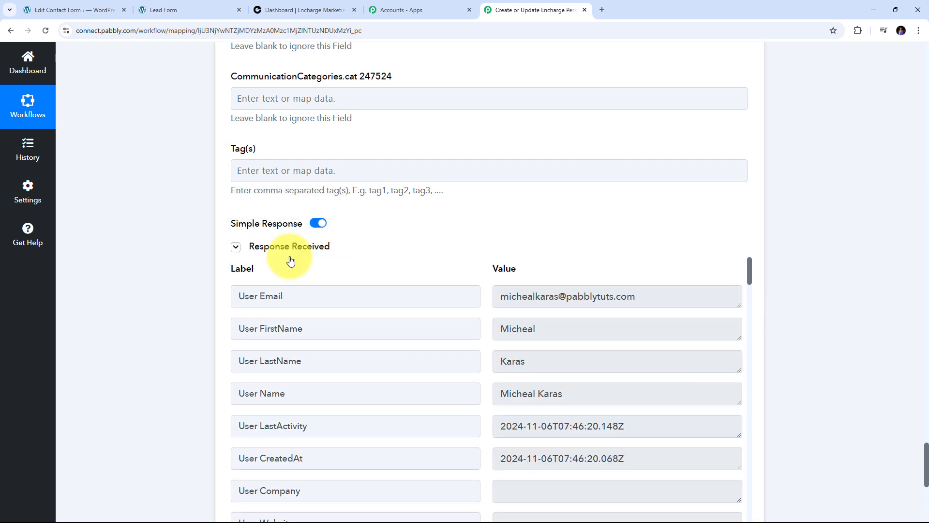
scroll(803, 228, down, 2)
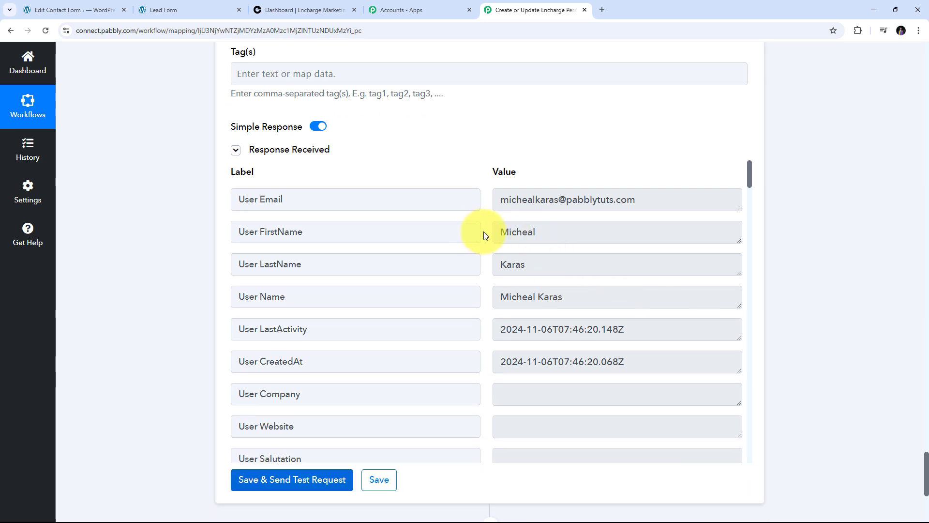
scroll(484, 234, down, 5)
scroll(485, 236, up, 5)
- In Encharge, open the new contact's profile from the People list
click(304, 10)
click(159, 58)
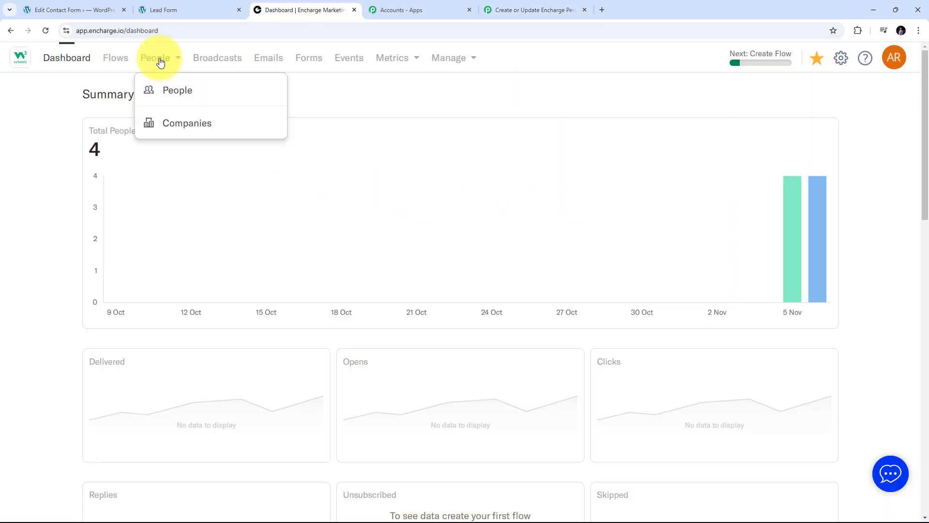
click(169, 91)
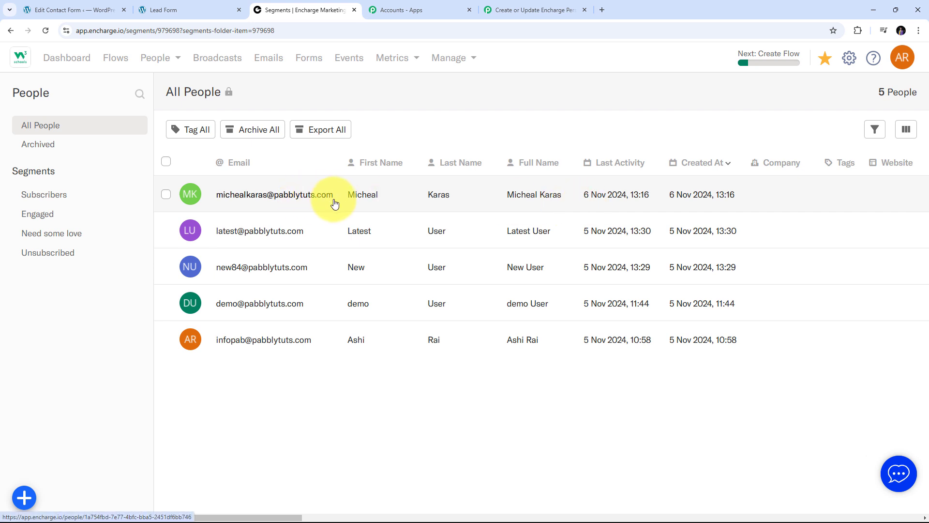
click(264, 196)
- Review the profile's name, email and phone details, then return to the Lead Form page
scroll(257, 219, down, 5)
scroll(257, 219, up, 1)
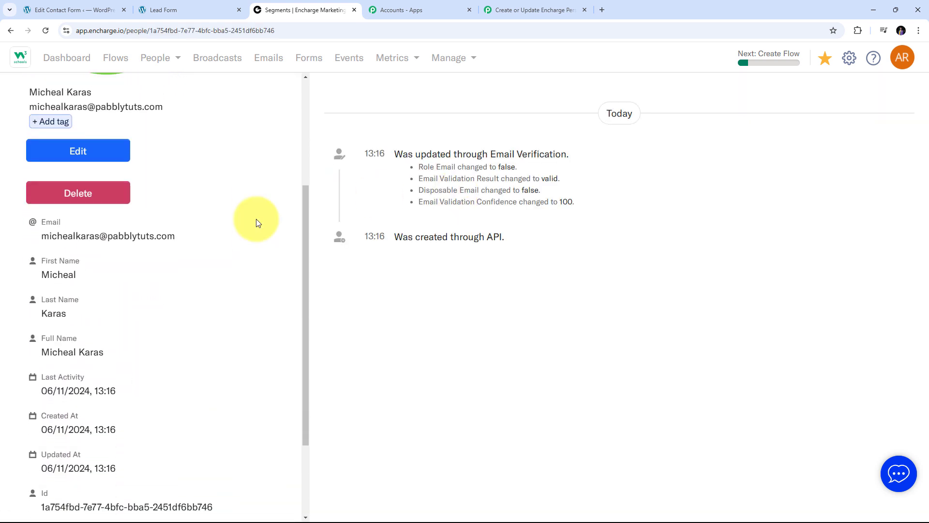
scroll(257, 219, down, 4)
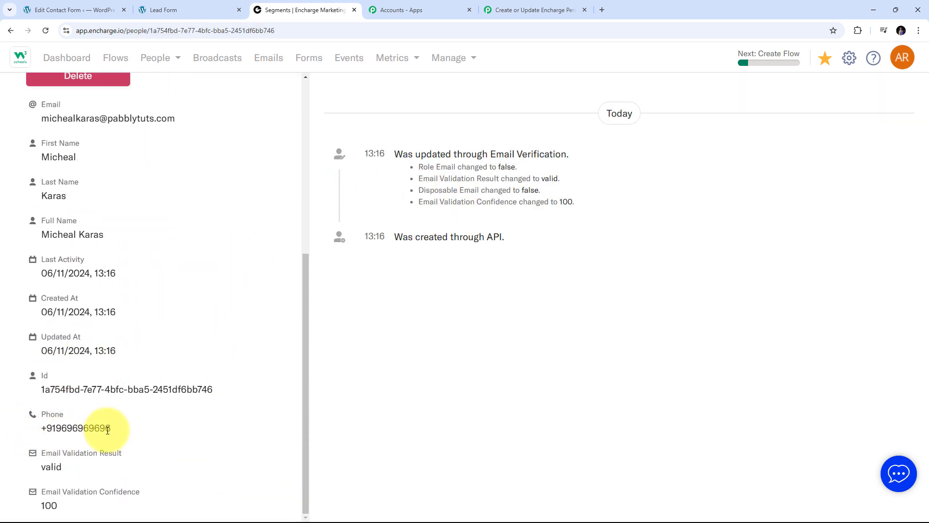
scroll(236, 357, up, 6)
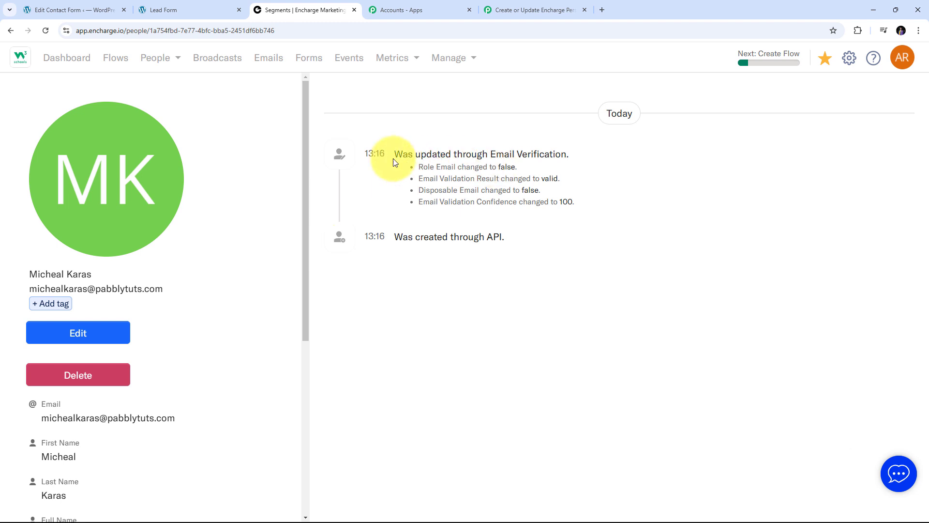
click(169, 10)
scroll(176, 347, up, 1)
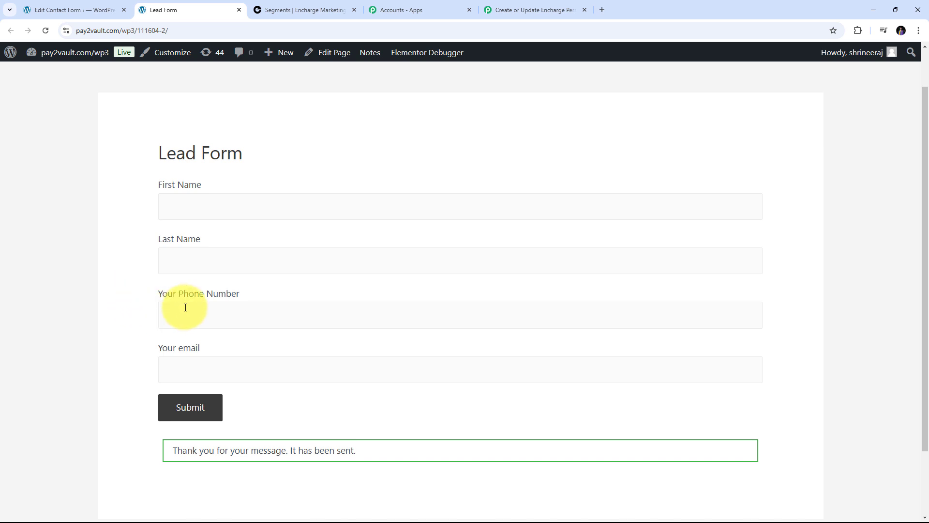
- Enter the contact's first name, last name and a new phone number in the Lead Form
click(191, 206)
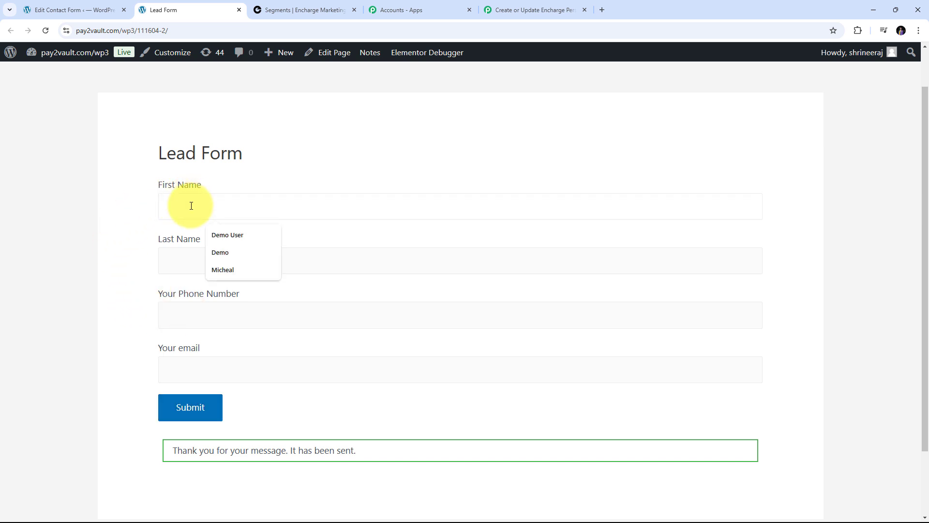
key(Tab)
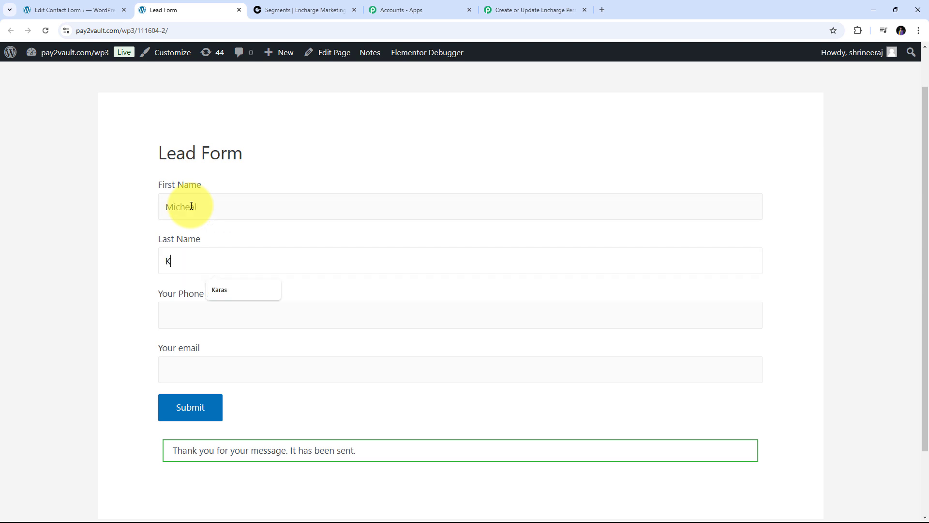
key(Tab)
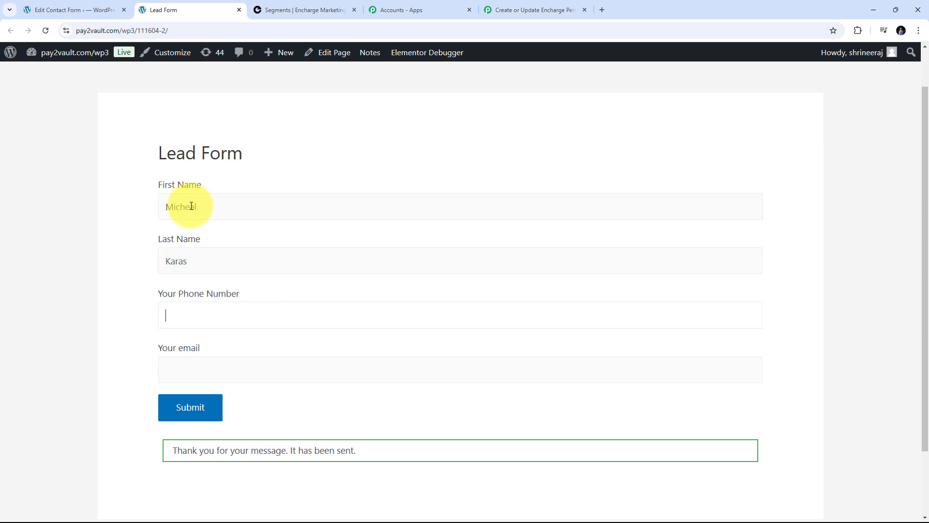
text(+919999999999)
- Fill in the contact's saved email address and submit the form
scroll(197, 307, down, 1)
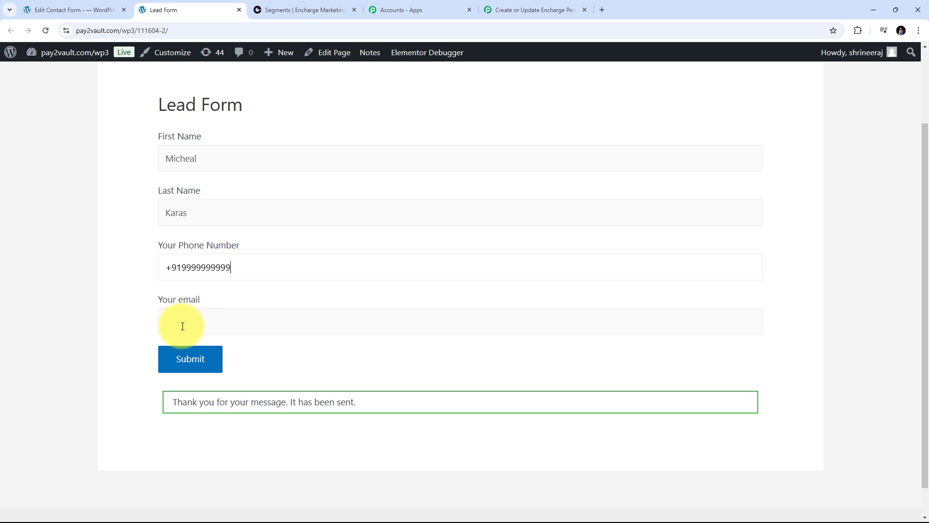
click(182, 326)
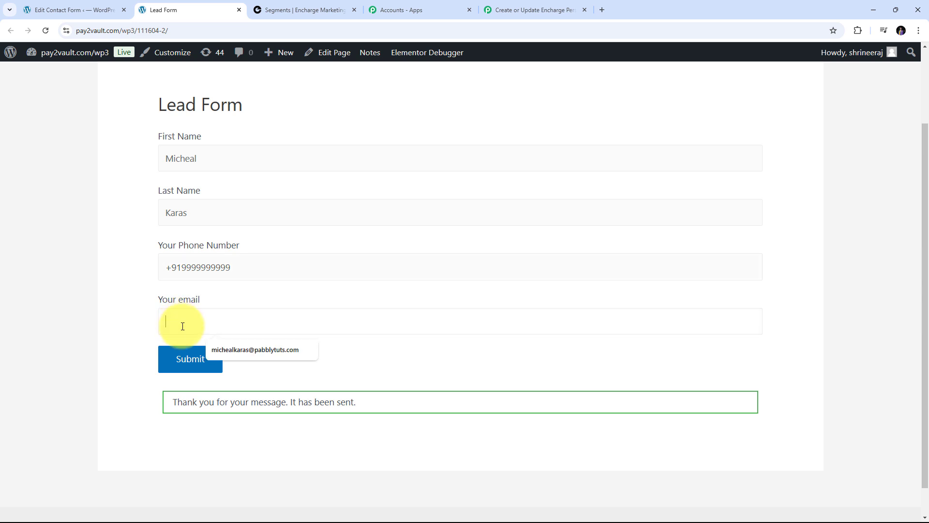
click(231, 348)
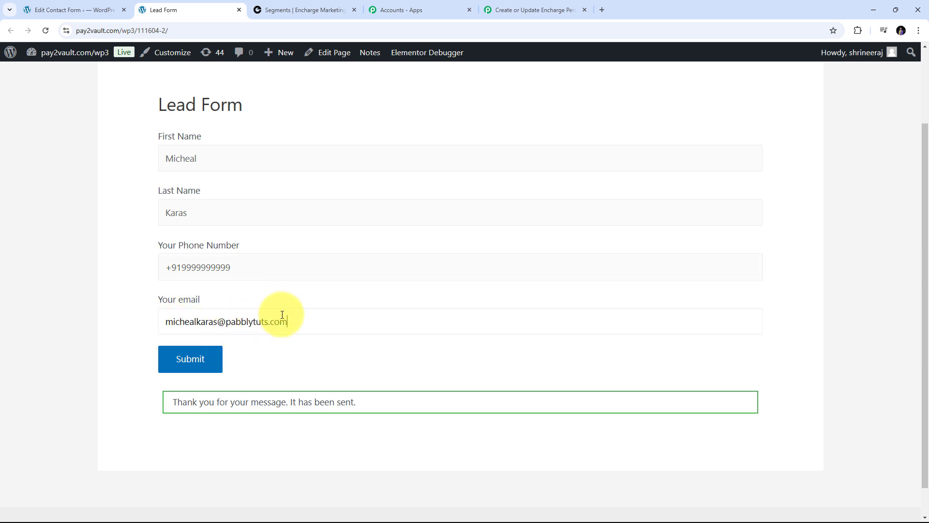
scroll(194, 252, up, 1)
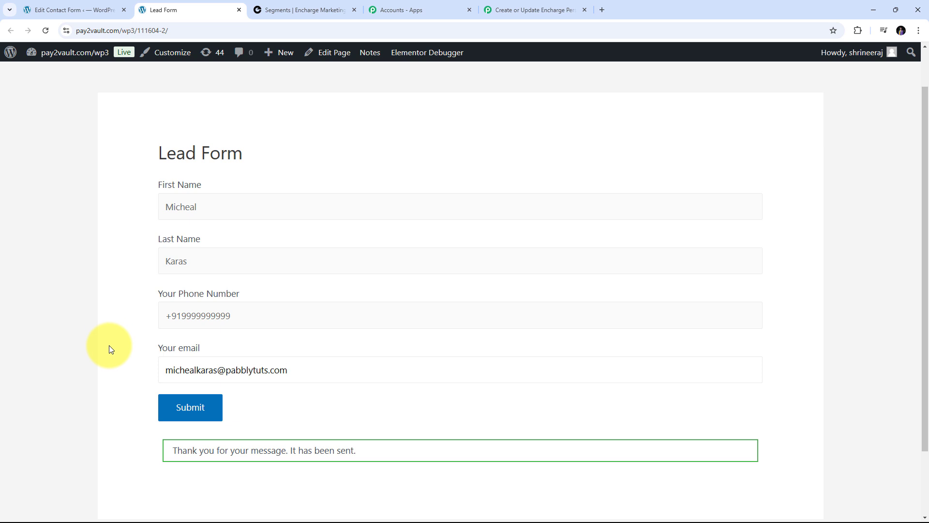
click(184, 412)
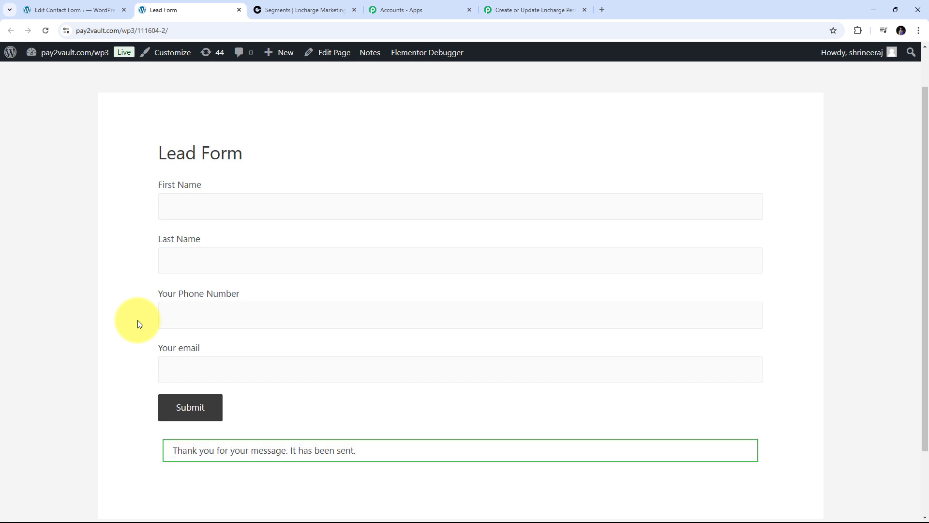
scroll(138, 320, down, 1)
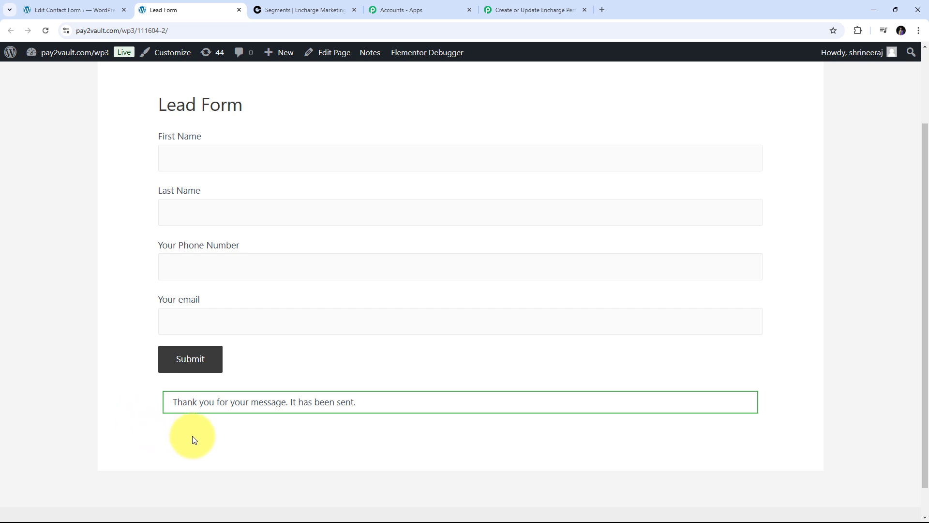
scroll(151, 280, up, 1)
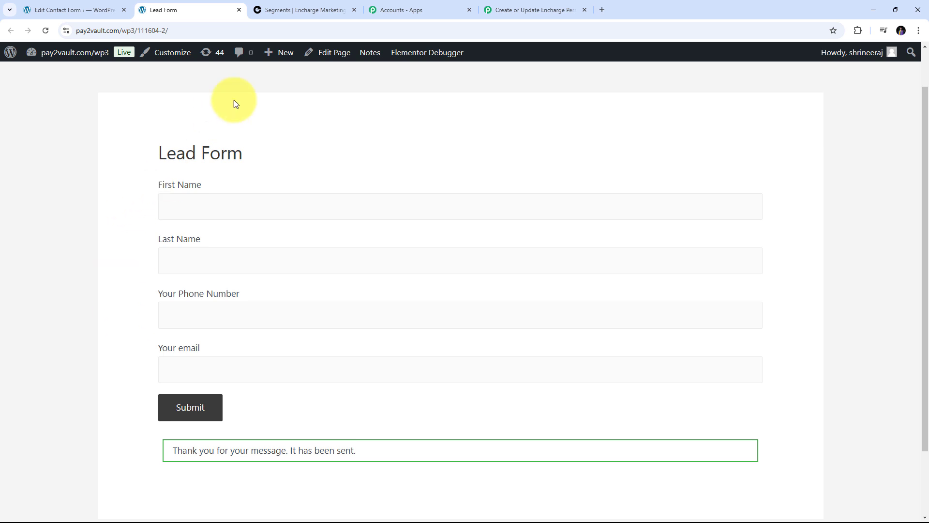
- Reload the contact's Encharge profile, confirm the new phone number, then return to Pabbly
click(323, 5)
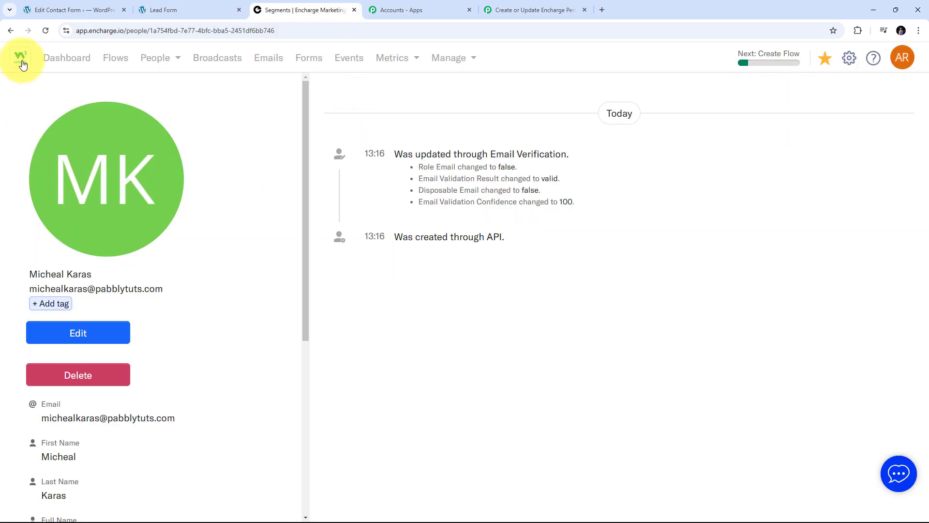
click(45, 30)
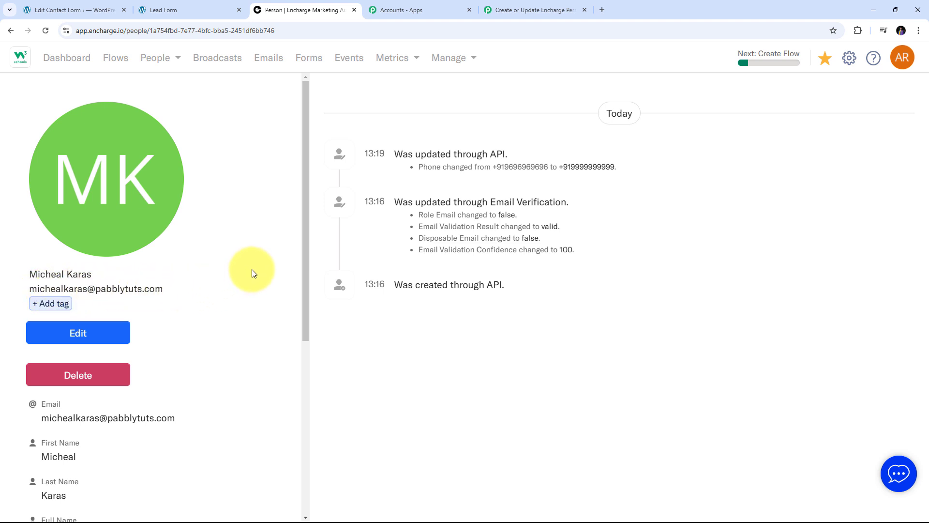
scroll(252, 272, down, 5)
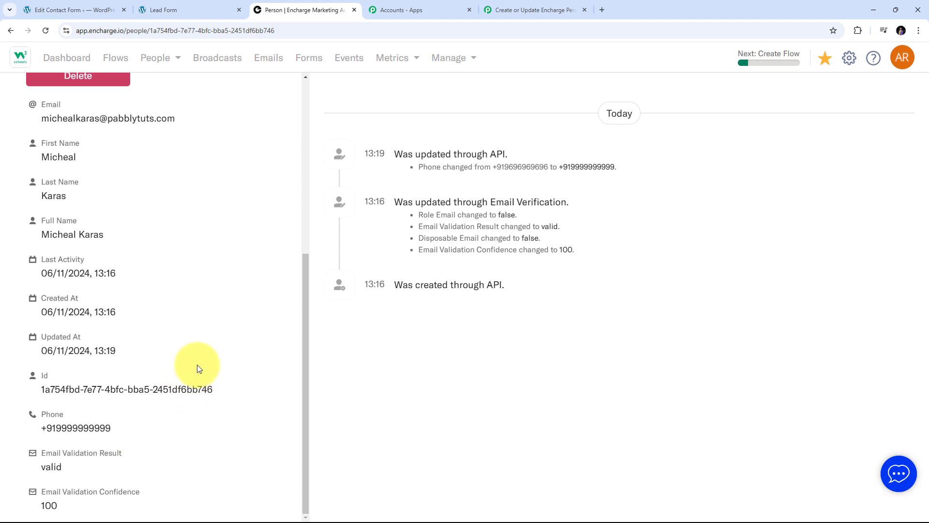
scroll(197, 364, up, 6)
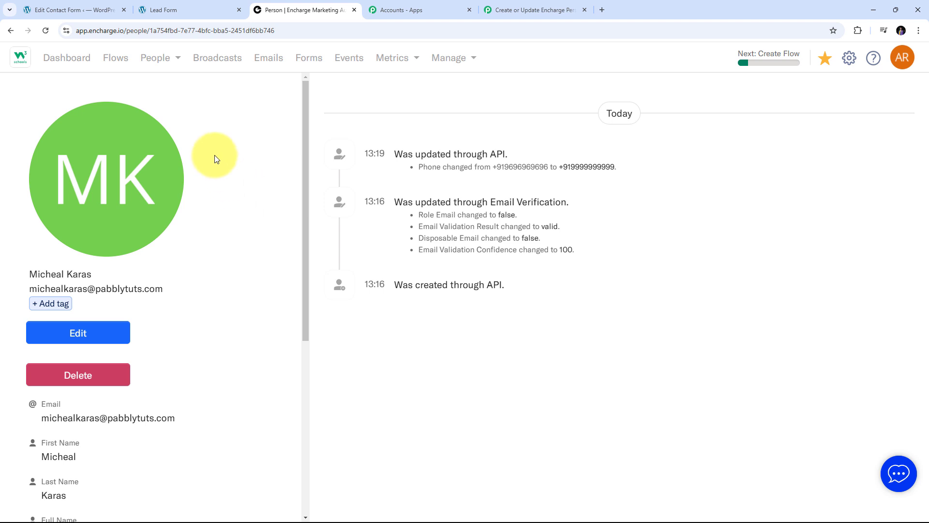
click(513, 10)
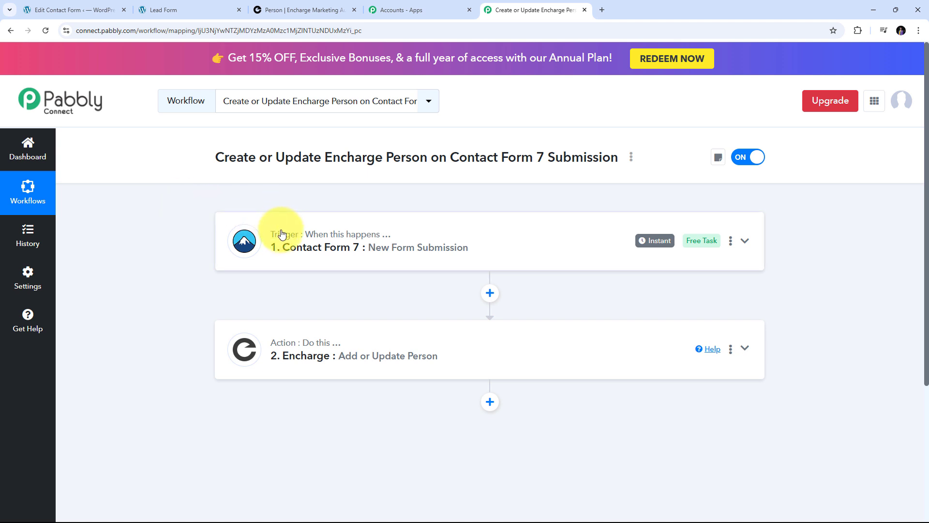
mouse_move(283, 242)
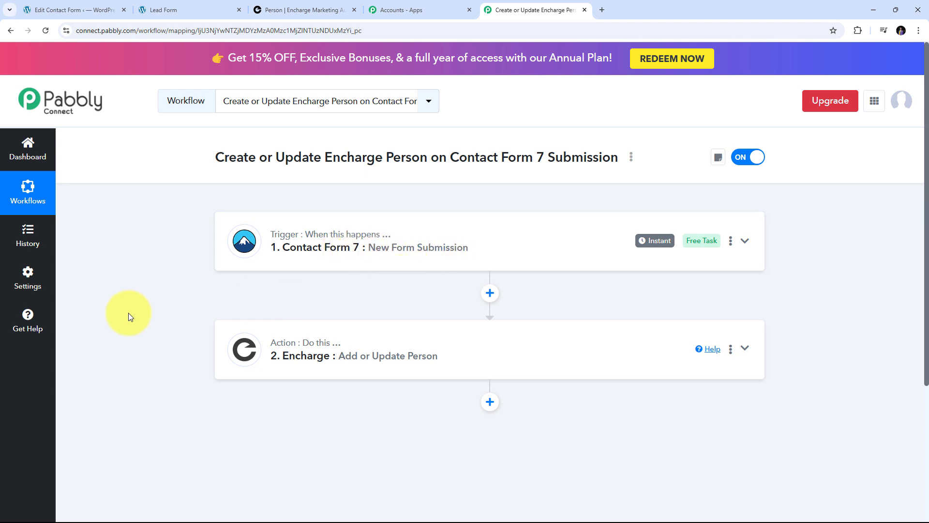
scroll(129, 313, down, 1)
mouse_move(285, 302)
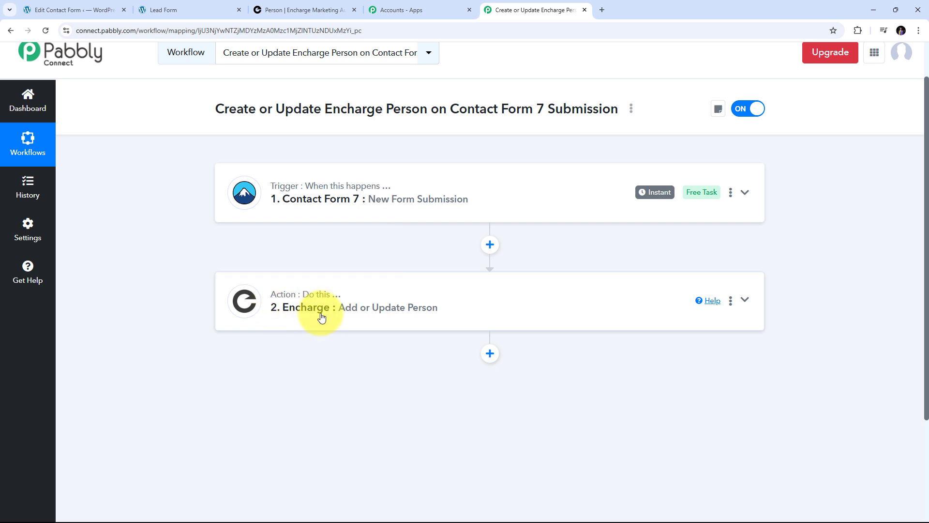
scroll(321, 305, up, 1)
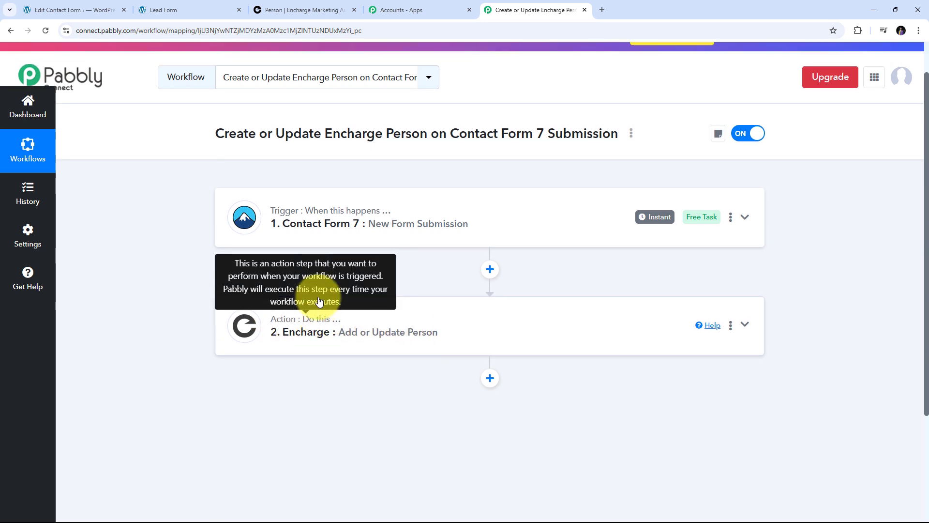
scroll(320, 305, up, 1)
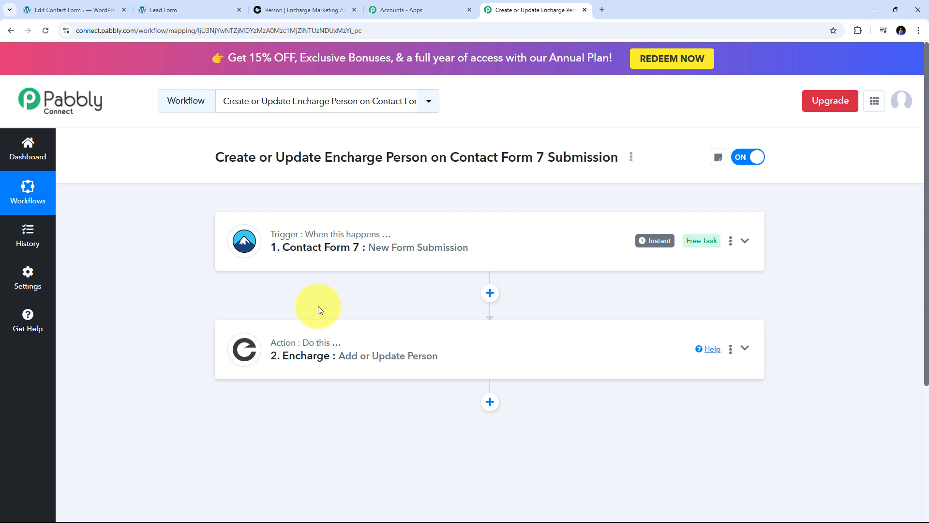